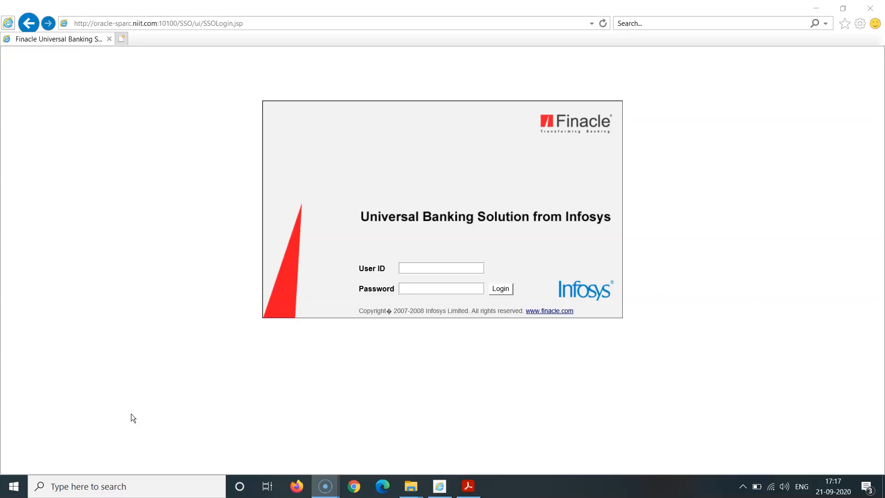
- Log in to Finacle by entering the user ID and the account password
{"action": "left_click", "coordinate": [421, 264]}
{"action": "type", "text": "mum019"}
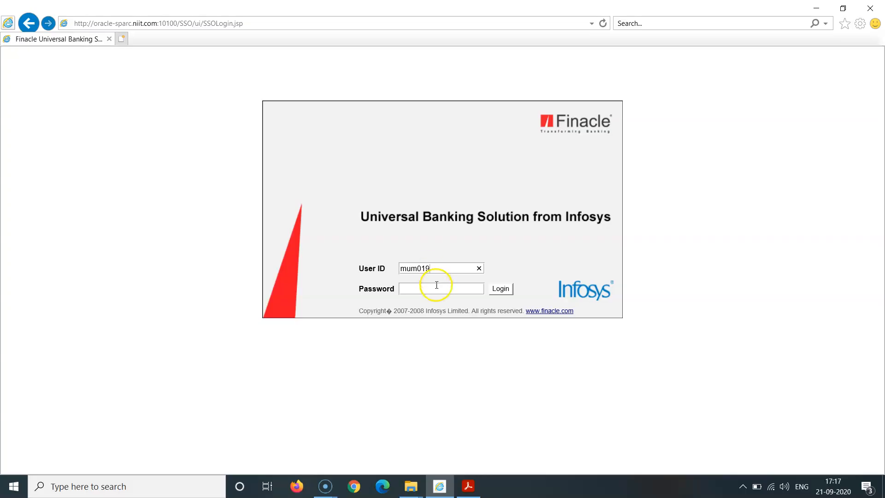
{"action": "left_click", "coordinate": [435, 288]}
{"action": "type", "text": "••••••••"}
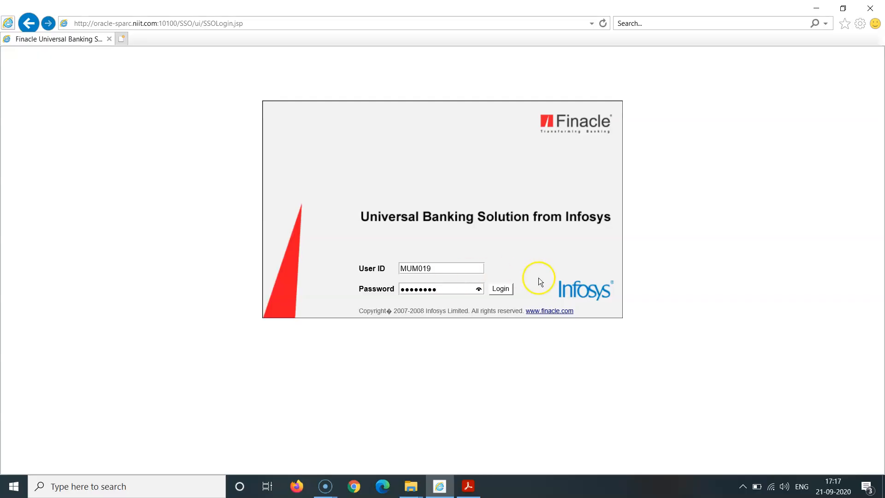
{"action": "left_click", "coordinate": [500, 289]}
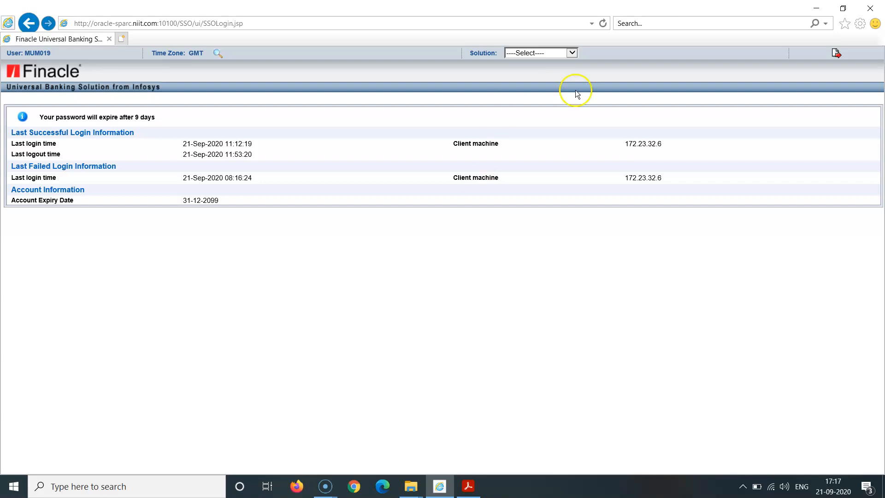
- Switch the solution to CRM, confirm the change, and open the new Customer entity form under CIF Retail
{"action": "left_click", "coordinate": [572, 54]}
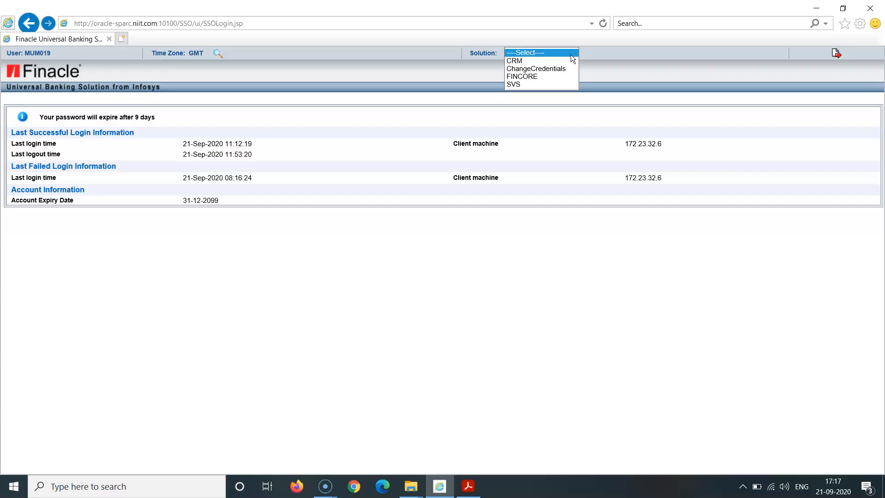
{"action": "left_click", "coordinate": [559, 62]}
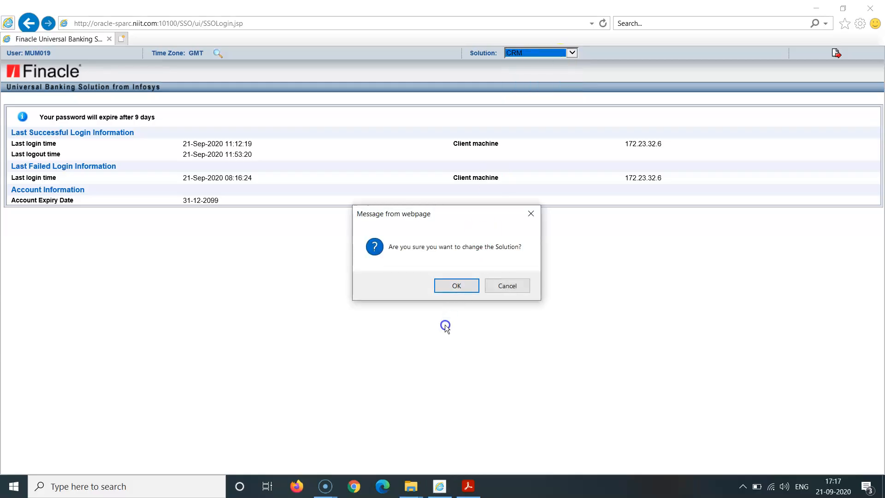
{"action": "left_click", "coordinate": [447, 282]}
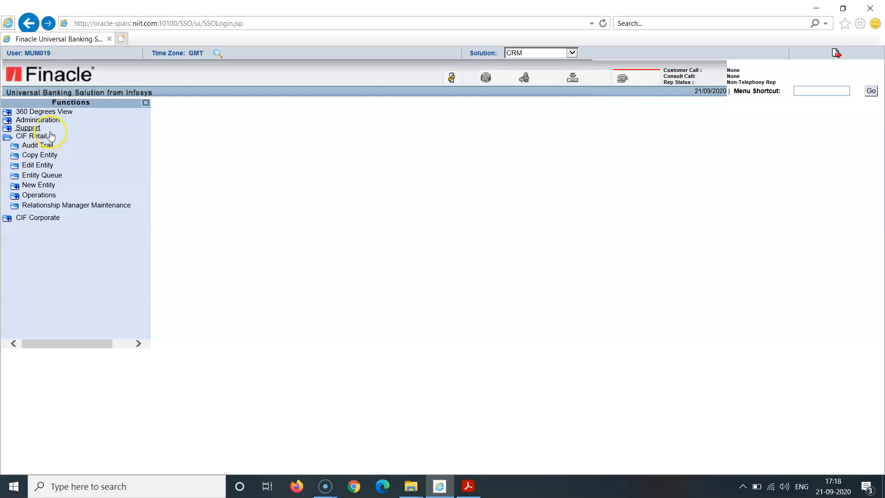
{"action": "left_click", "coordinate": [39, 185]}
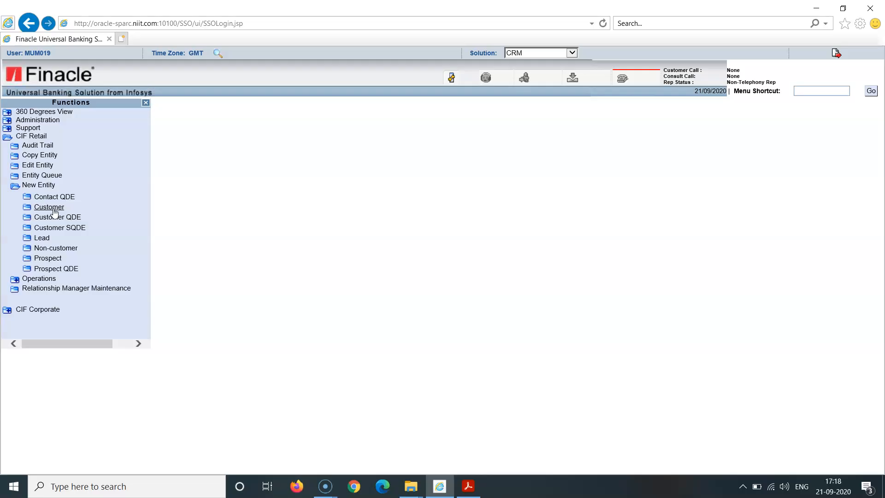
{"action": "left_click", "coordinate": [52, 209]}
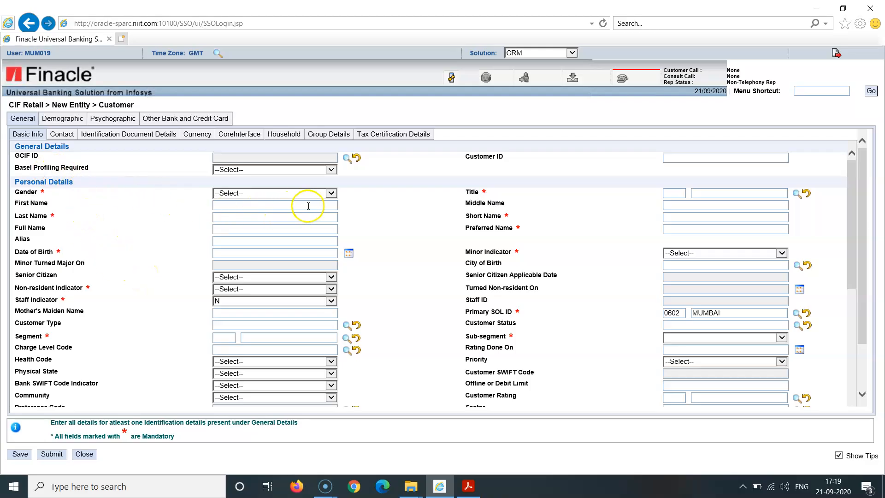
- Set the customer's gender to MALE and enter the first and last names in Personal Details
{"action": "left_click", "coordinate": [331, 193]}
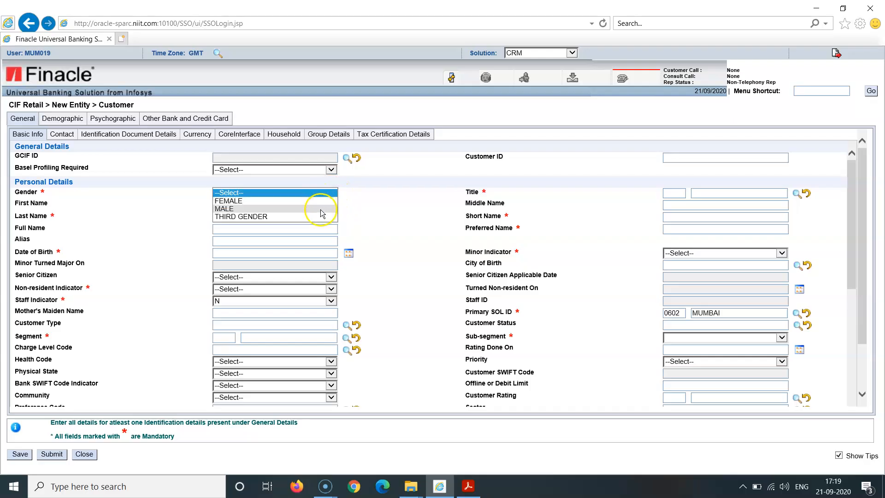
{"action": "left_click", "coordinate": [321, 211]}
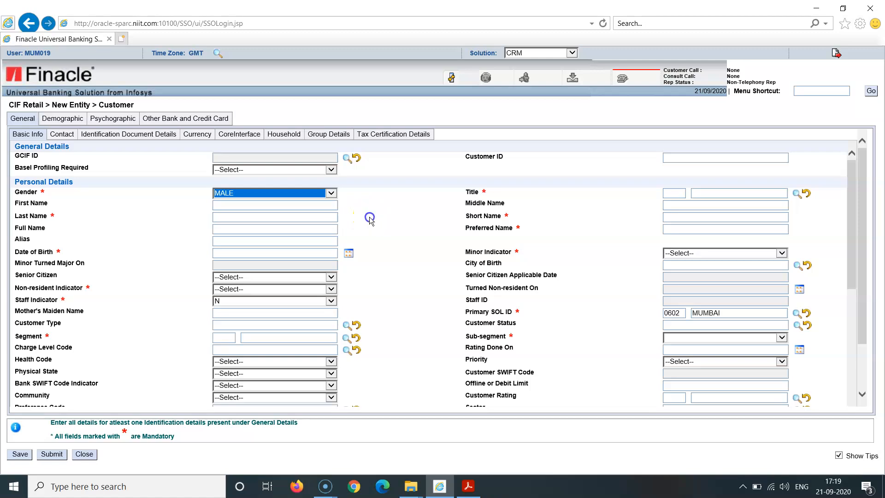
{"action": "left_click", "coordinate": [248, 205]}
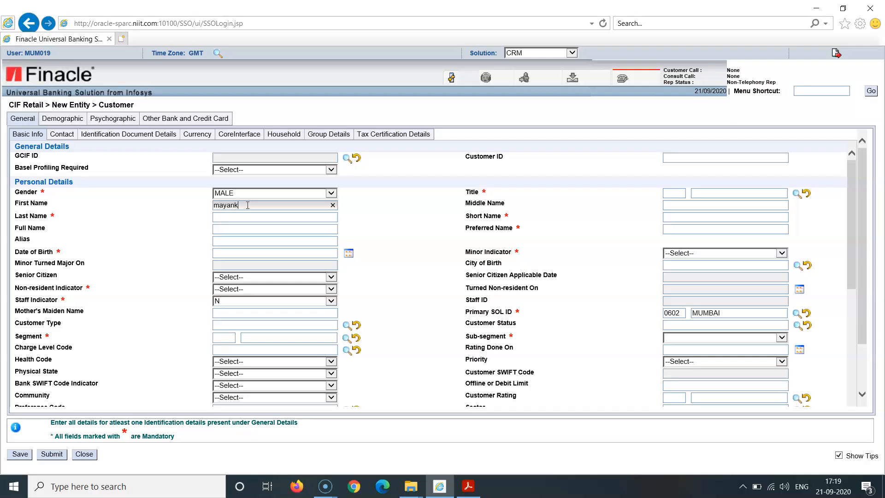
{"action": "left_click", "coordinate": [388, 221]}
{"action": "left_click", "coordinate": [244, 216]}
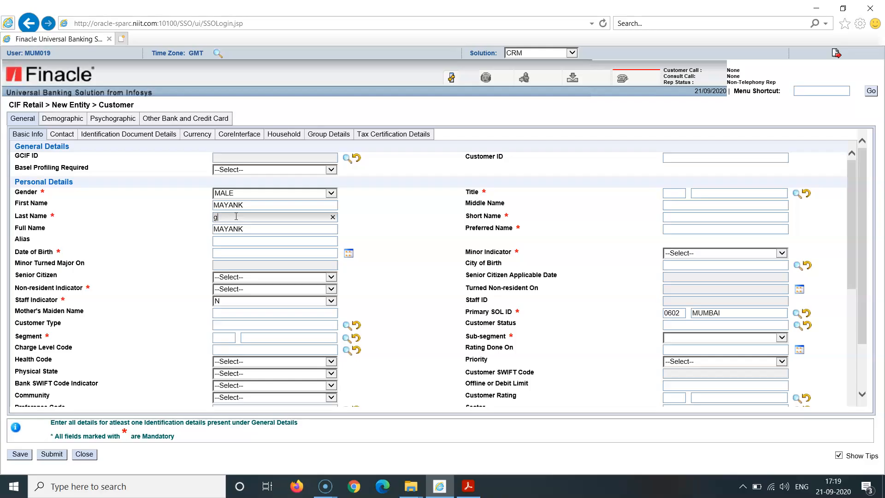
{"action": "left_click", "coordinate": [364, 249]}
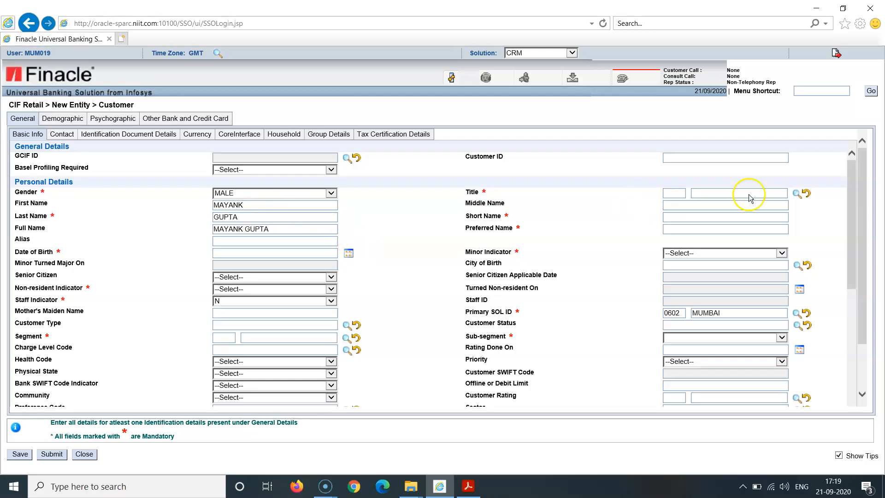
- Look up the salutation values and set the customer's title to MISTER
{"action": "left_click", "coordinate": [796, 194]}
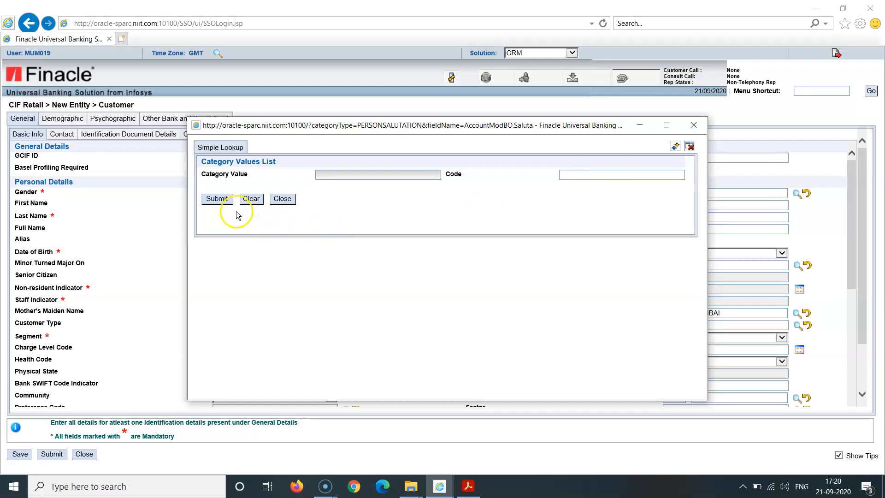
{"action": "left_click", "coordinate": [217, 200]}
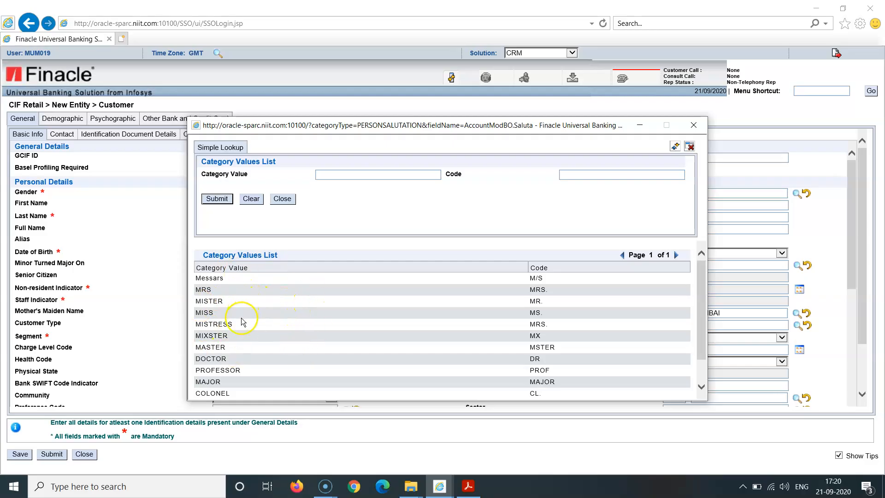
{"action": "double_click", "coordinate": [217, 301]}
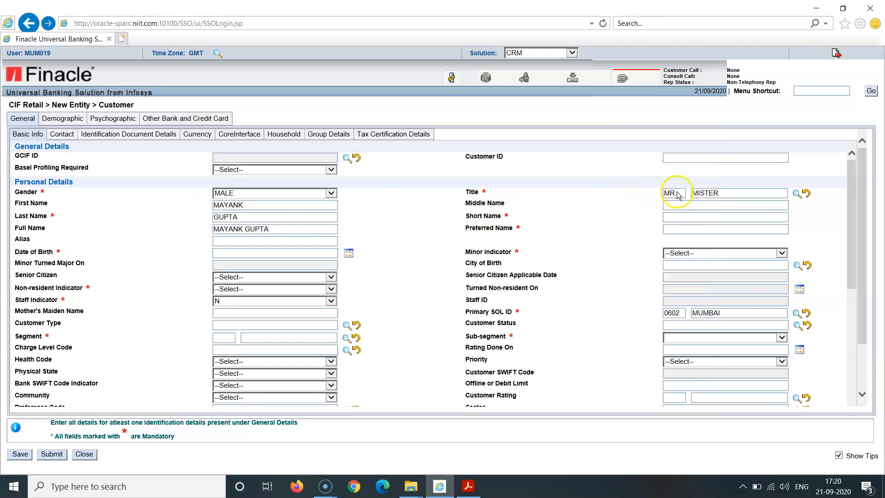
- Fill in the customer's short name and preferred name
{"action": "left_click", "coordinate": [674, 217]}
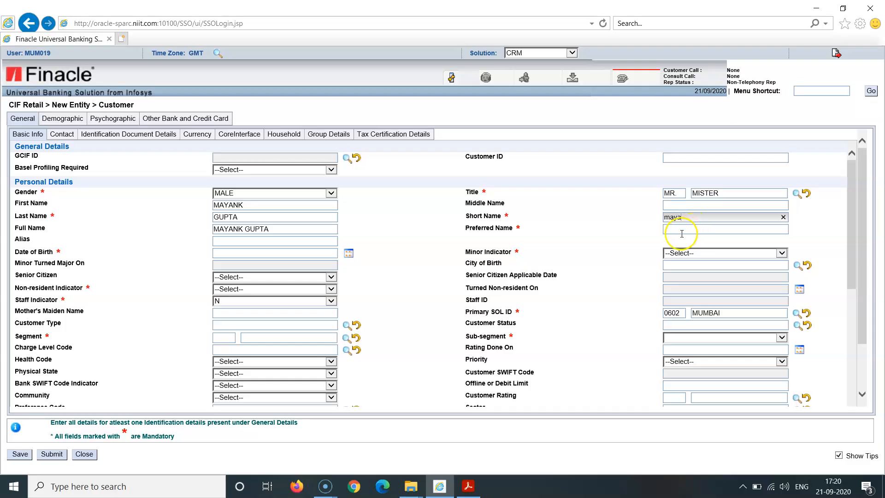
{"action": "left_click", "coordinate": [681, 233]}
{"action": "type", "text": "maya"}
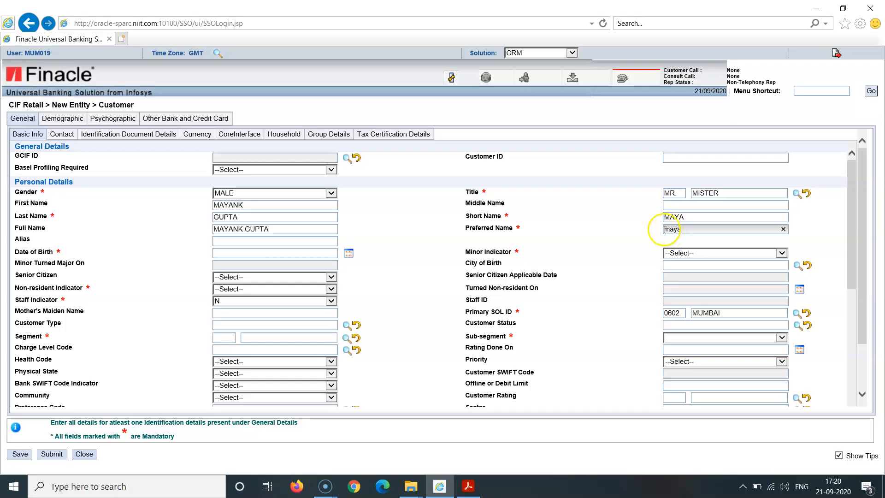
{"action": "left_click", "coordinate": [603, 235]}
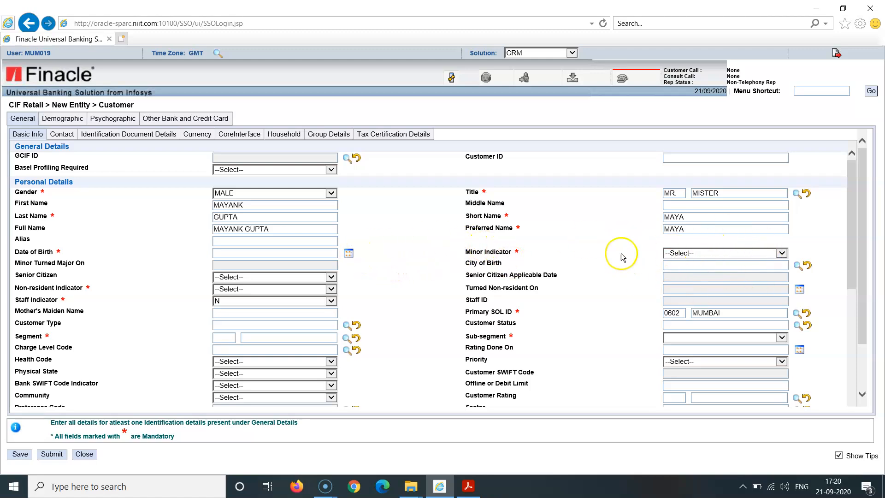
- Pick the customer's date of birth from the calendar and set the Non-resident Indicator to N
{"action": "left_click", "coordinate": [349, 254]}
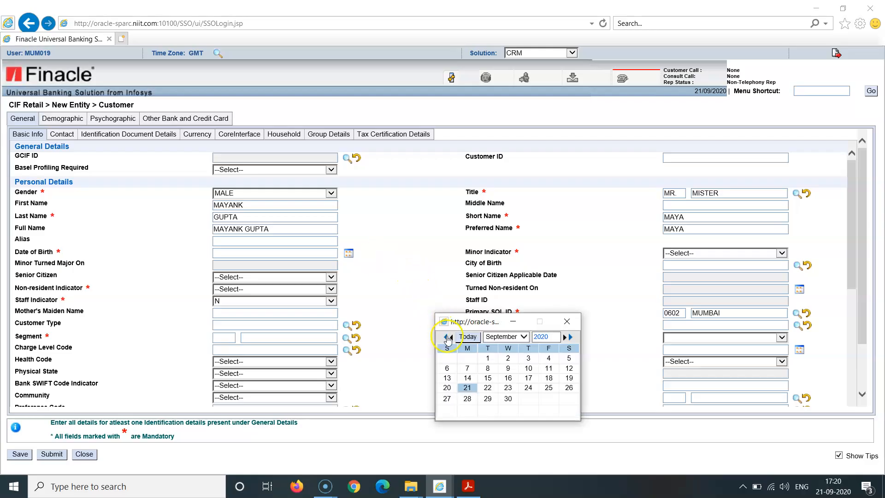
{"action": "left_click", "coordinate": [448, 337]}
{"action": "left_click", "coordinate": [447, 337]}
{"action": "left_click", "coordinate": [448, 337]}
{"action": "left_click", "coordinate": [448, 337]}
{"action": "left_click", "coordinate": [447, 337]}
{"action": "left_click", "coordinate": [447, 337]}
{"action": "left_click", "coordinate": [447, 338]}
{"action": "left_click", "coordinate": [447, 337]}
{"action": "left_click", "coordinate": [447, 337]}
{"action": "left_click", "coordinate": [448, 337]}
{"action": "left_click", "coordinate": [447, 337]}
{"action": "left_click", "coordinate": [448, 337]}
{"action": "left_click", "coordinate": [447, 337]}
{"action": "left_click", "coordinate": [448, 338]}
{"action": "left_click", "coordinate": [448, 337]}
{"action": "left_click", "coordinate": [447, 337]}
{"action": "left_click", "coordinate": [448, 337]}
{"action": "left_click", "coordinate": [448, 337]}
{"action": "left_click", "coordinate": [447, 337]}
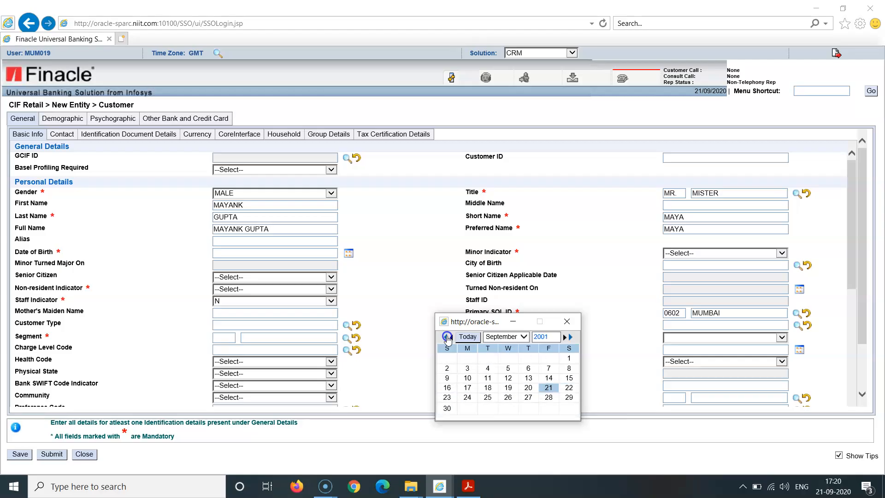
{"action": "left_click", "coordinate": [447, 337]}
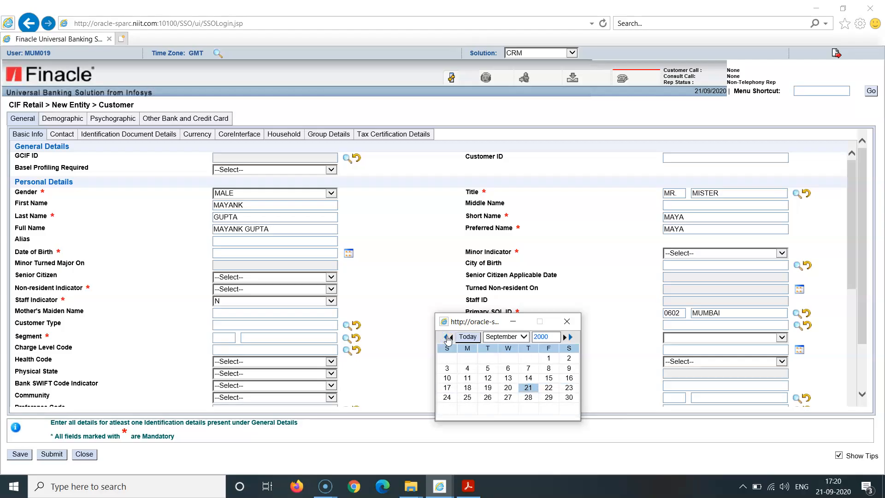
{"action": "left_click", "coordinate": [448, 337]}
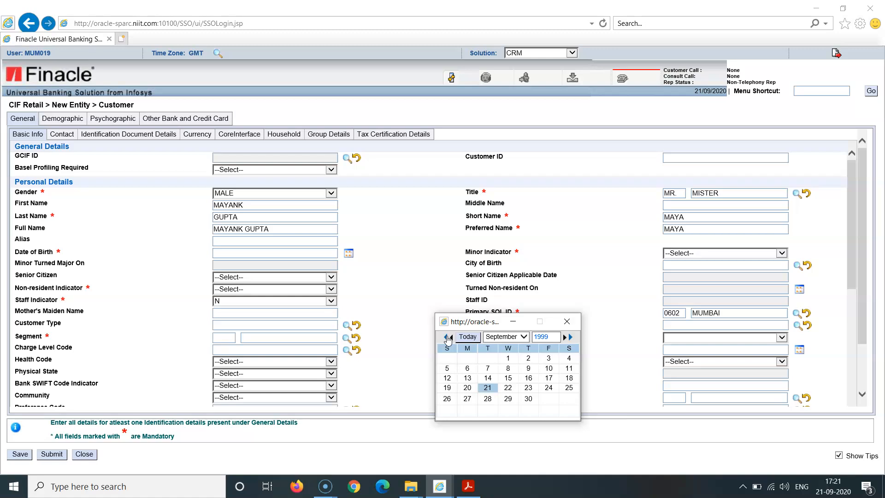
{"action": "left_click", "coordinate": [448, 337]}
{"action": "left_click", "coordinate": [447, 337]}
{"action": "left_click", "coordinate": [447, 337]}
{"action": "left_click", "coordinate": [447, 338]}
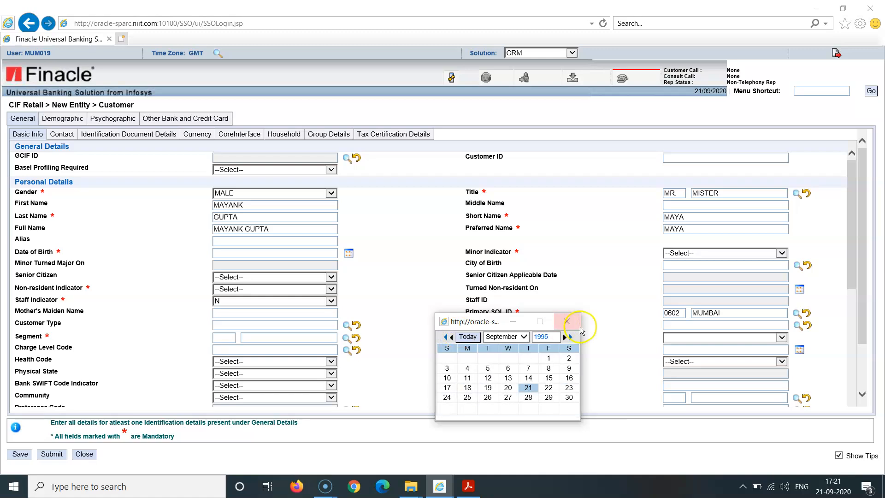
{"action": "left_click", "coordinate": [529, 388]}
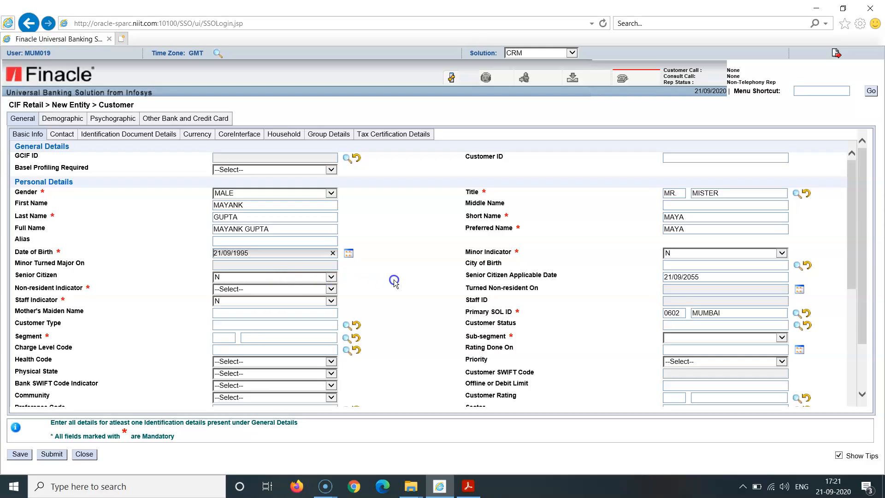
{"action": "left_click", "coordinate": [331, 289]}
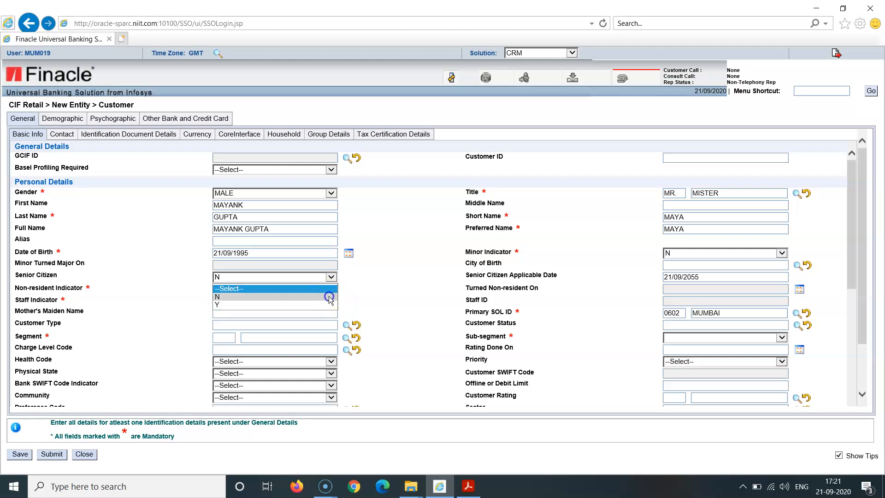
{"action": "left_click", "coordinate": [330, 297]}
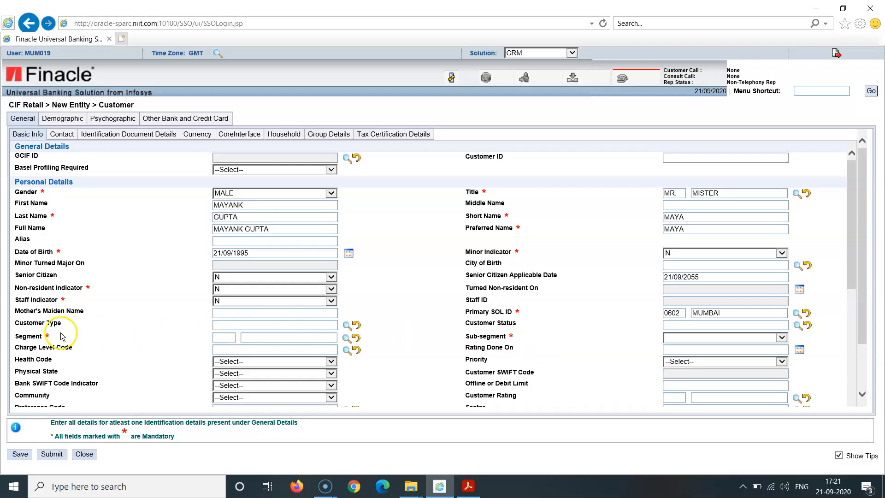
- Set the customer's Segment to GOLD using its lookup and the Sub-segment to INDIVIDUAL
{"action": "left_click", "coordinate": [346, 338]}
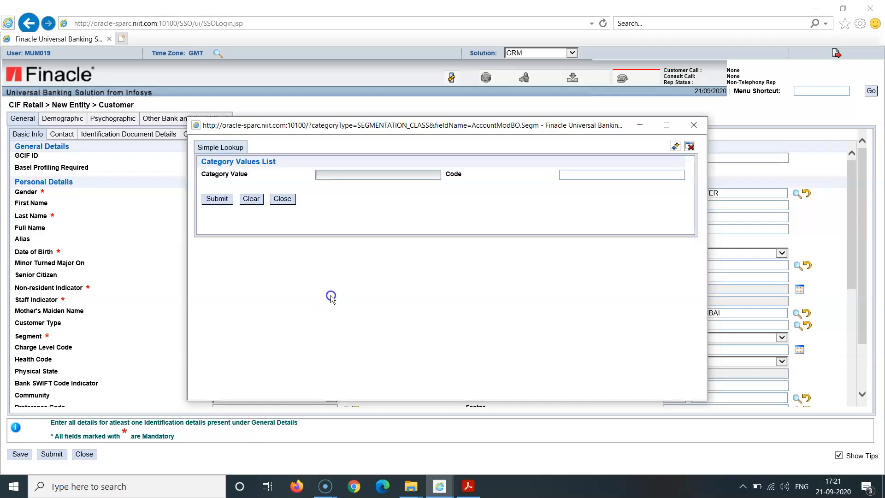
{"action": "left_click", "coordinate": [217, 200]}
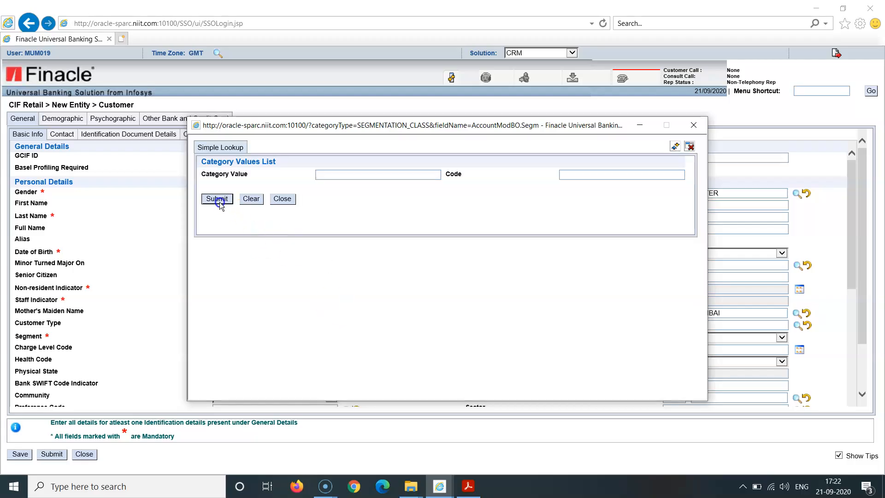
{"action": "left_click", "coordinate": [229, 289]}
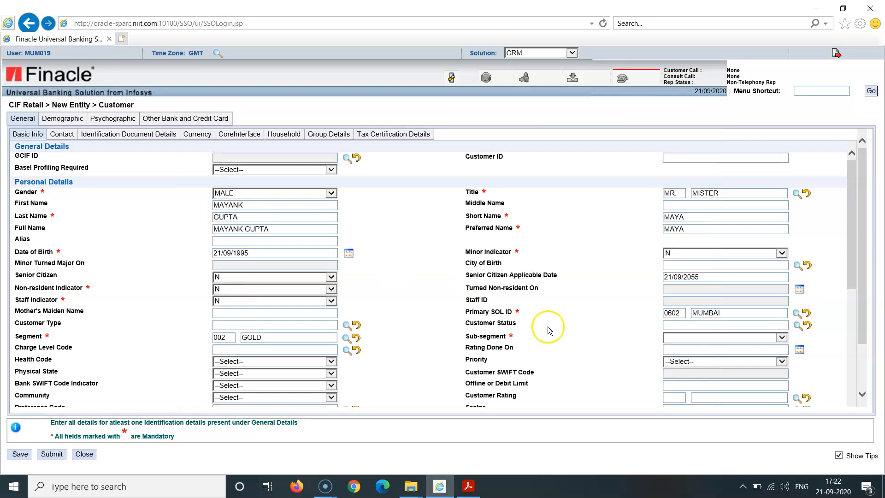
{"action": "left_click", "coordinate": [783, 338]}
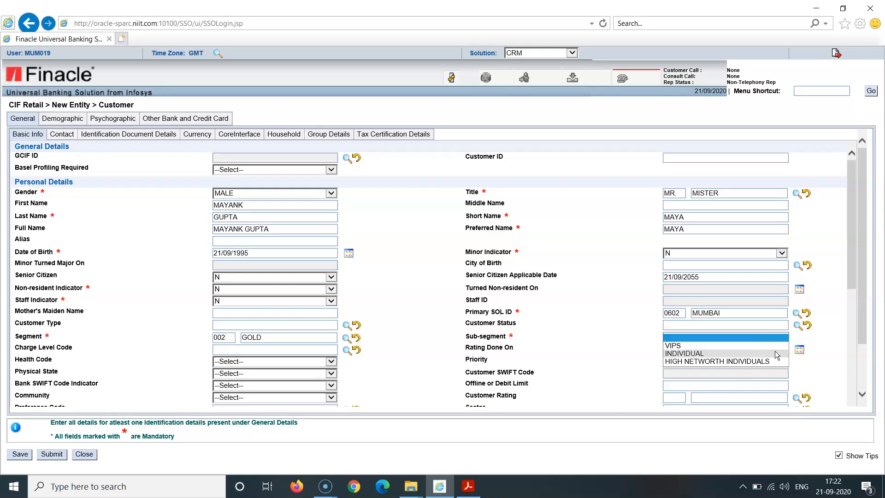
{"action": "left_click", "coordinate": [776, 353]}
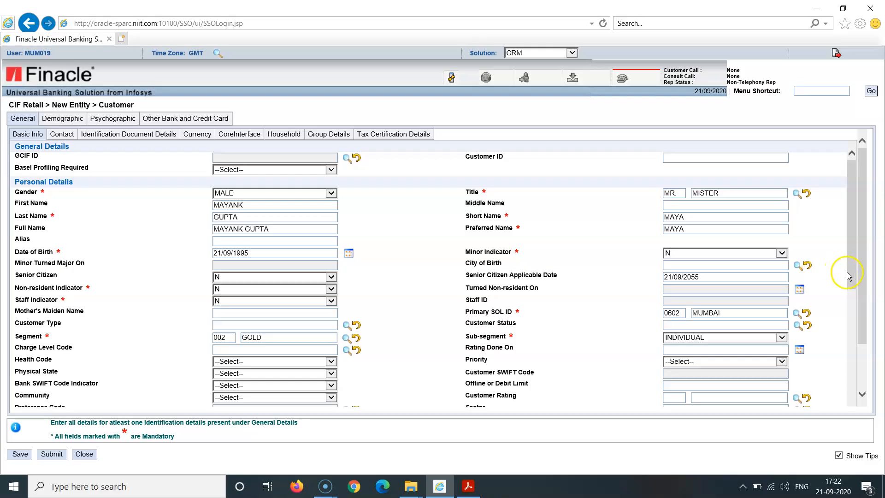
- Look up the Region values and set the customer's Region to MUMBAI (REG01)
{"action": "left_click_drag", "start_coordinate": [853, 276], "coordinate": [857, 331]}
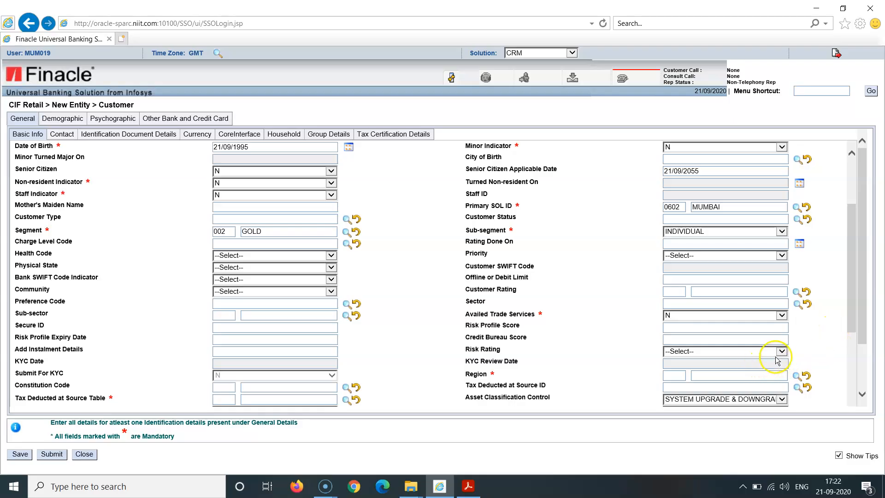
{"action": "left_click", "coordinate": [797, 377]}
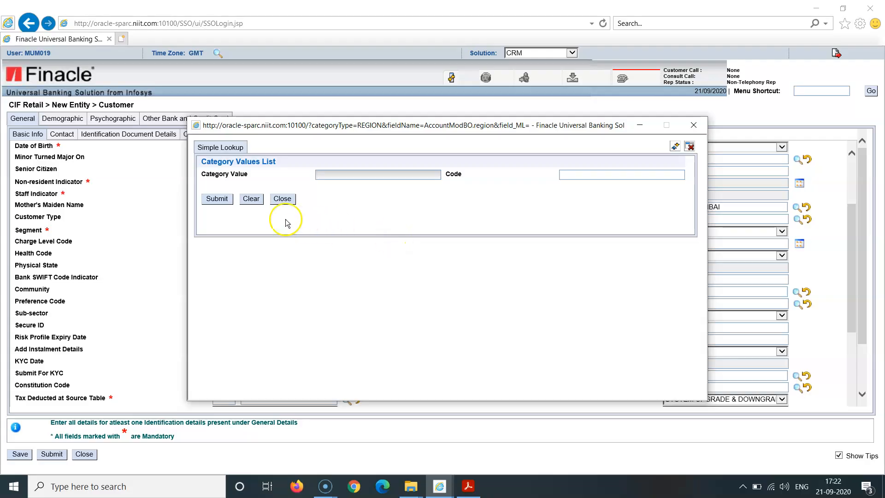
{"action": "left_click", "coordinate": [220, 201]}
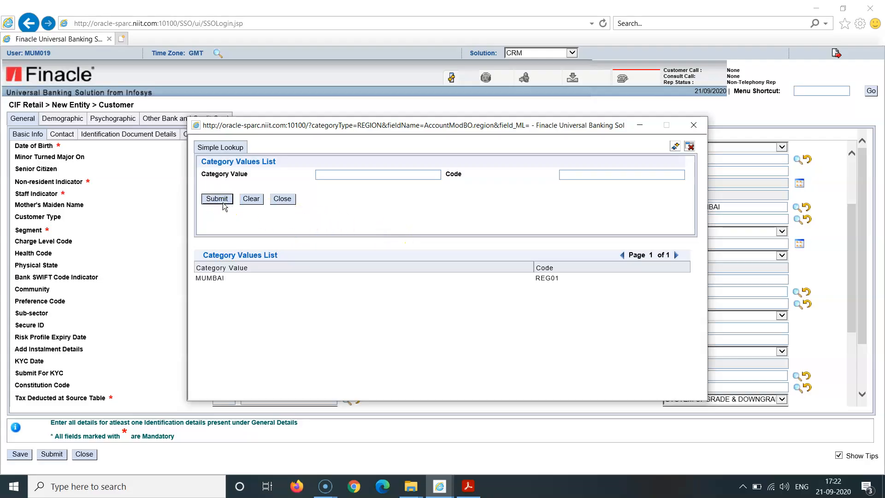
{"action": "left_click", "coordinate": [210, 278]}
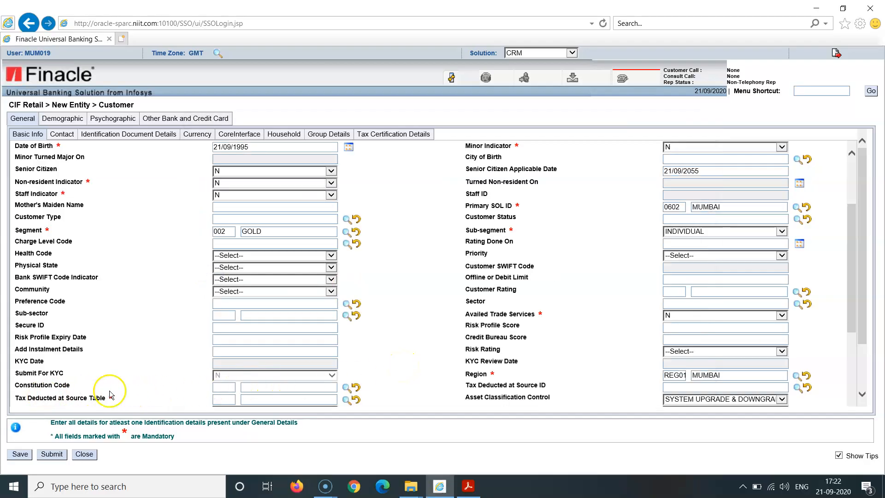
- Look up the Tax Deducted at Source Table values and choose Normal TDS rate (TRGEN)
{"action": "left_click", "coordinate": [346, 400]}
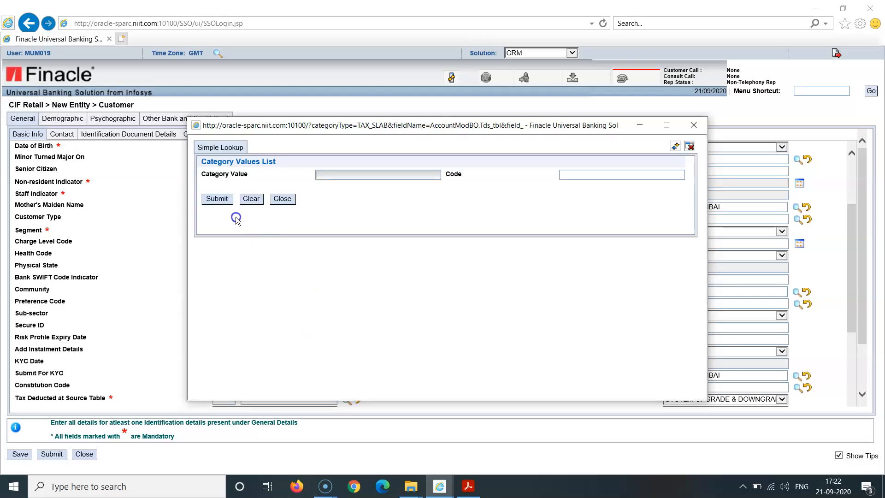
{"action": "left_click", "coordinate": [222, 202]}
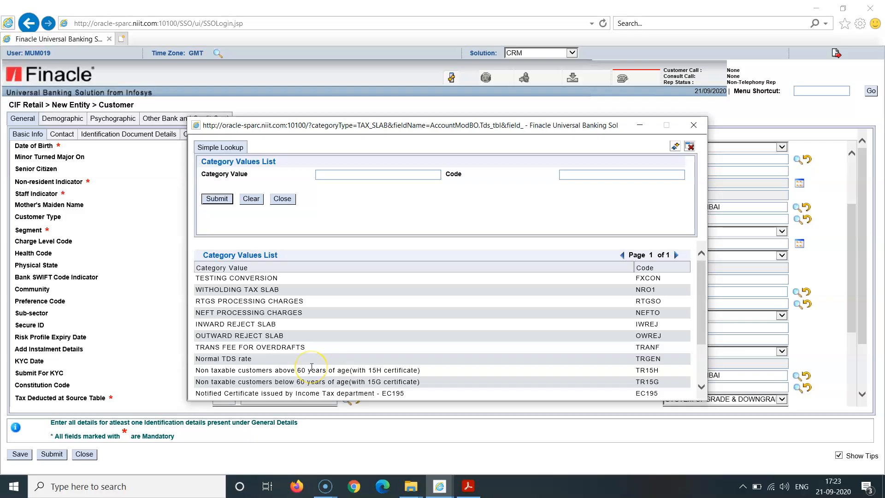
{"action": "left_click", "coordinate": [248, 358]}
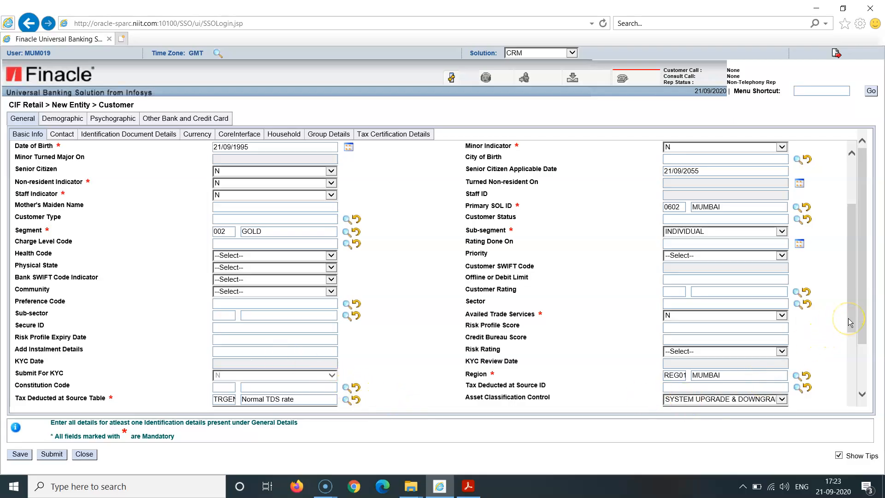
- Set the customer's Preferred Locale to INFENG using its lookup
{"action": "left_click_drag", "start_coordinate": [851, 322], "coordinate": [859, 386]}
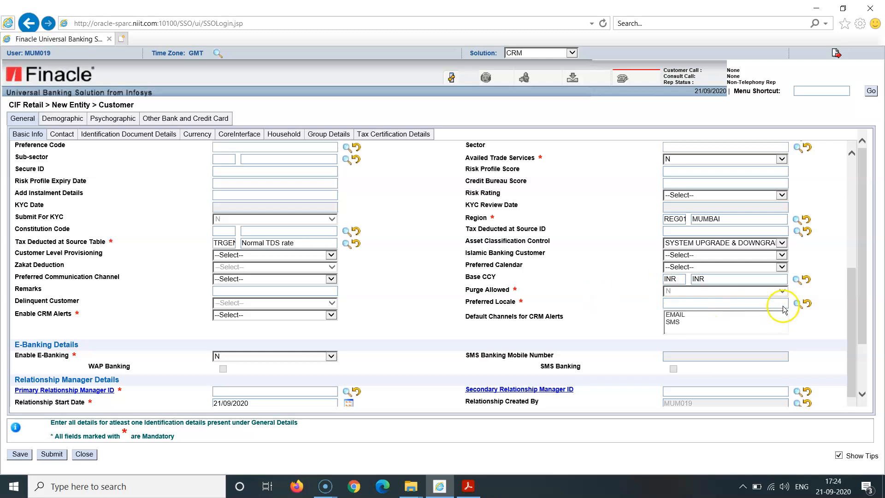
{"action": "left_click", "coordinate": [799, 303]}
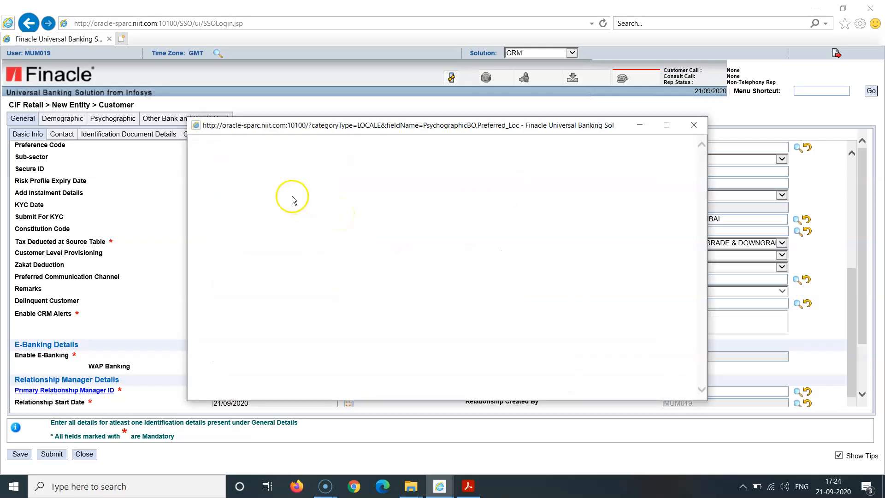
{"action": "left_click", "coordinate": [219, 201]}
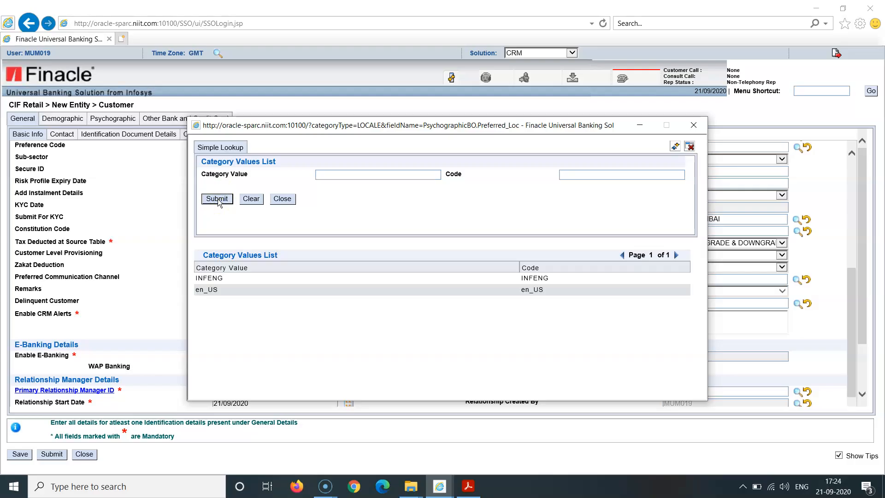
{"action": "left_click", "coordinate": [227, 279]}
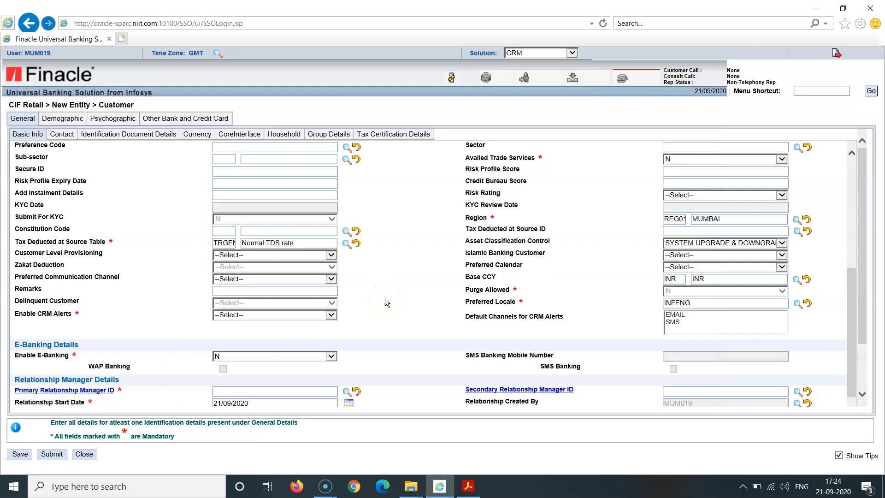
- Search for relationship managers and assign the listed female manager as the Primary Relationship Manager
{"action": "left_click", "coordinate": [855, 396]}
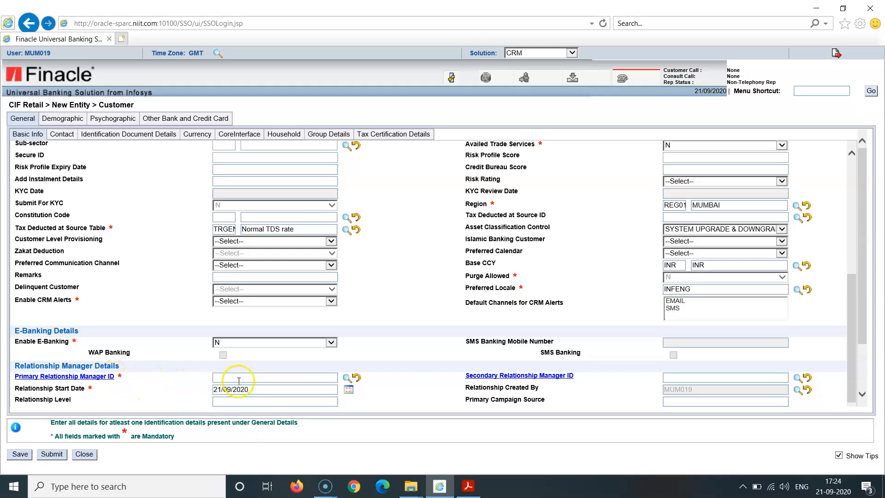
{"action": "left_click", "coordinate": [347, 378]}
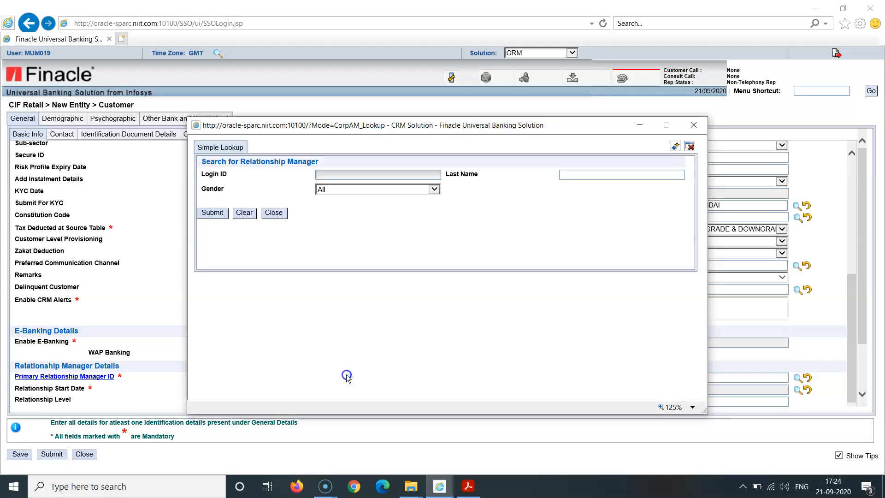
{"action": "left_click", "coordinate": [218, 215]}
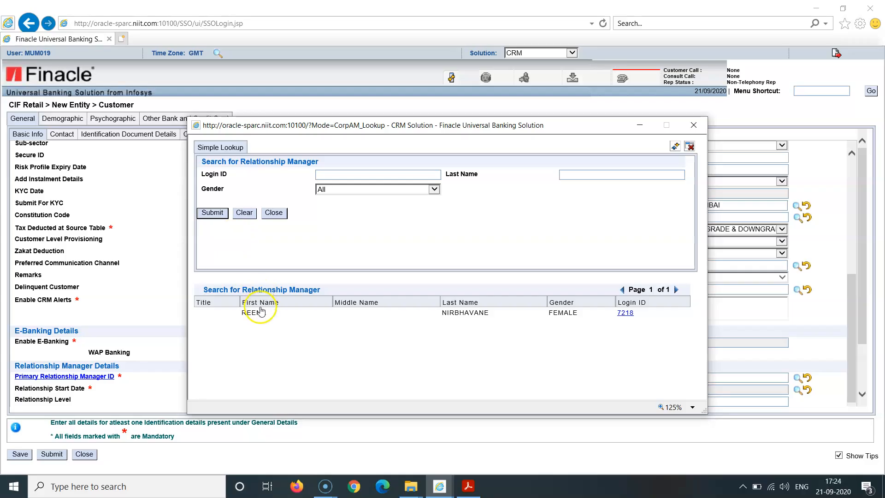
{"action": "left_click", "coordinate": [261, 312]}
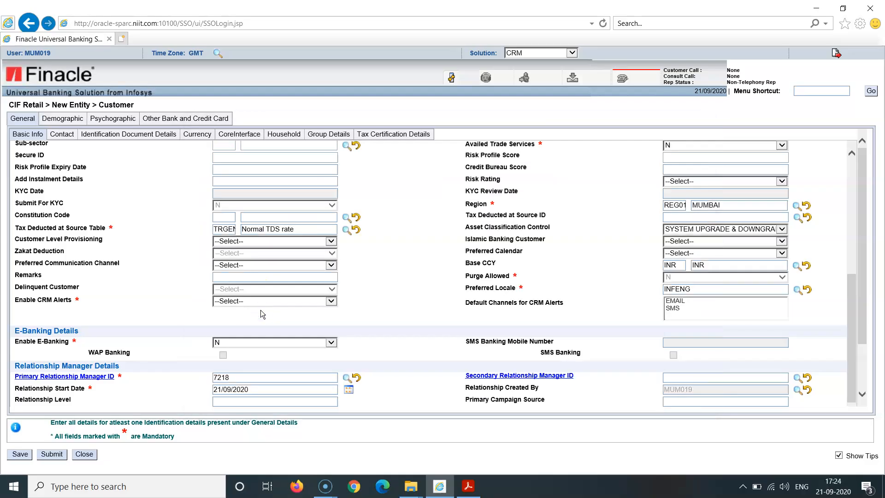
{"action": "left_click", "coordinate": [349, 391]}
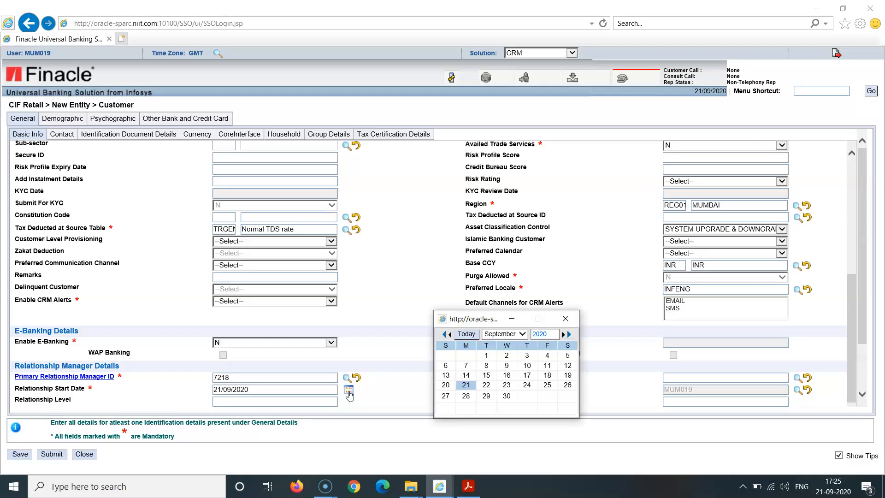
{"action": "triple_click", "coordinate": [443, 335]}
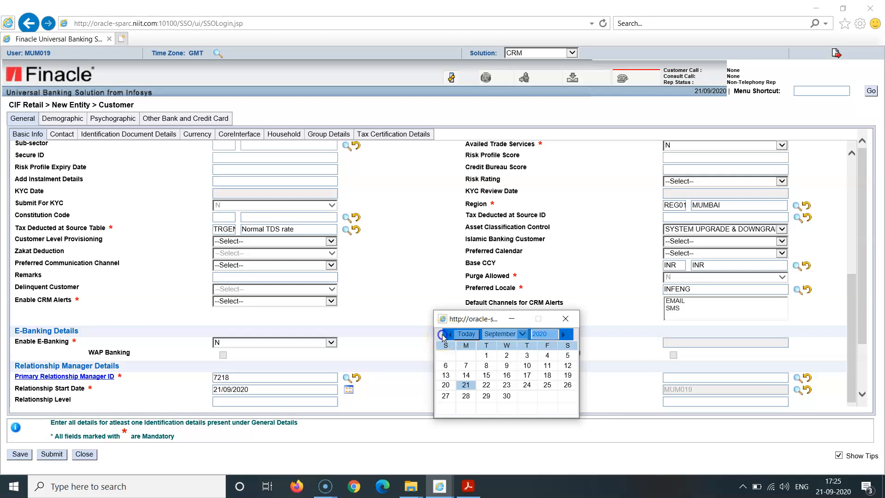
{"action": "left_click", "coordinate": [402, 307]}
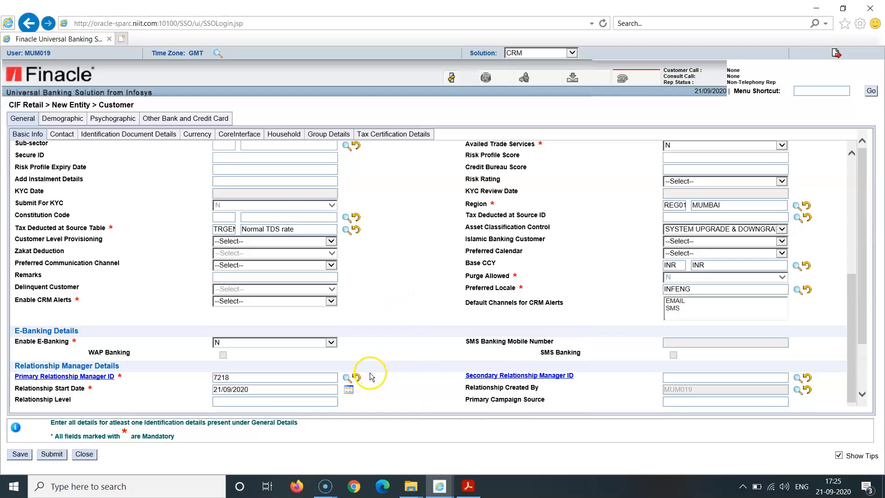
- Set the Relationship Start Date to 21/09/2016 using the calendar
{"action": "left_click", "coordinate": [347, 387]}
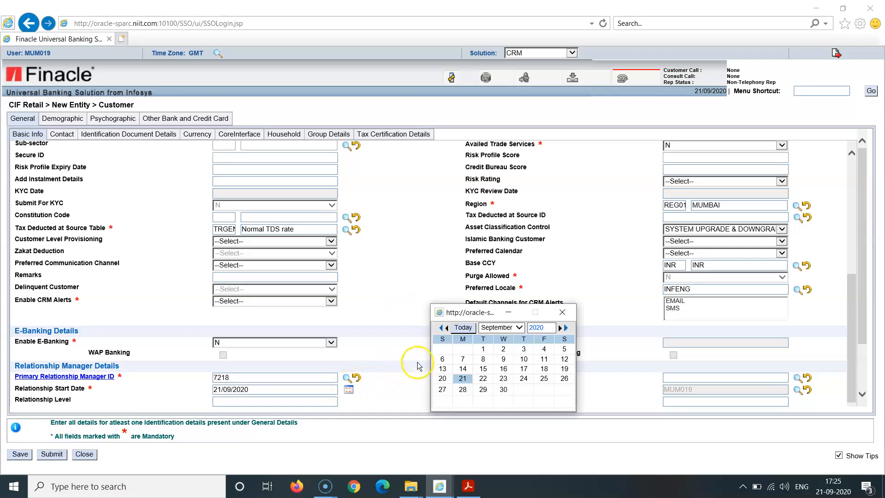
{"action": "left_click", "coordinate": [442, 328]}
{"action": "left_click", "coordinate": [441, 328]}
{"action": "left_click", "coordinate": [441, 327]}
{"action": "left_click", "coordinate": [441, 328]}
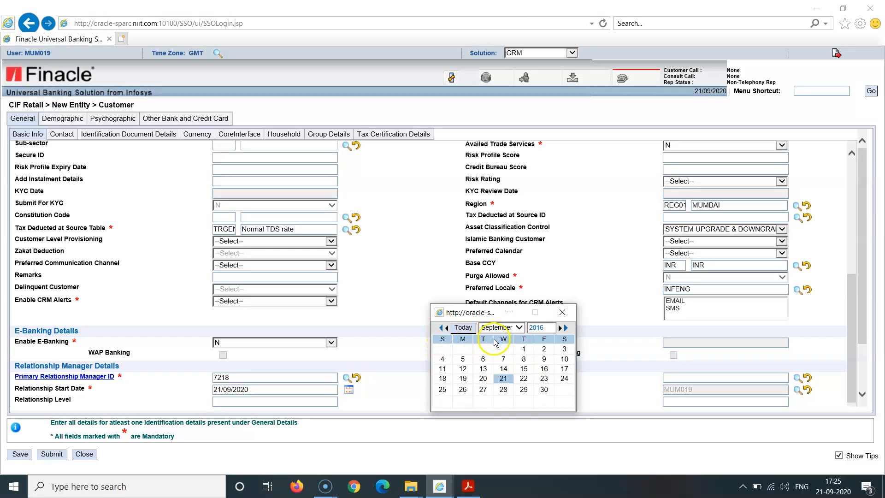
{"action": "left_click", "coordinate": [505, 377]}
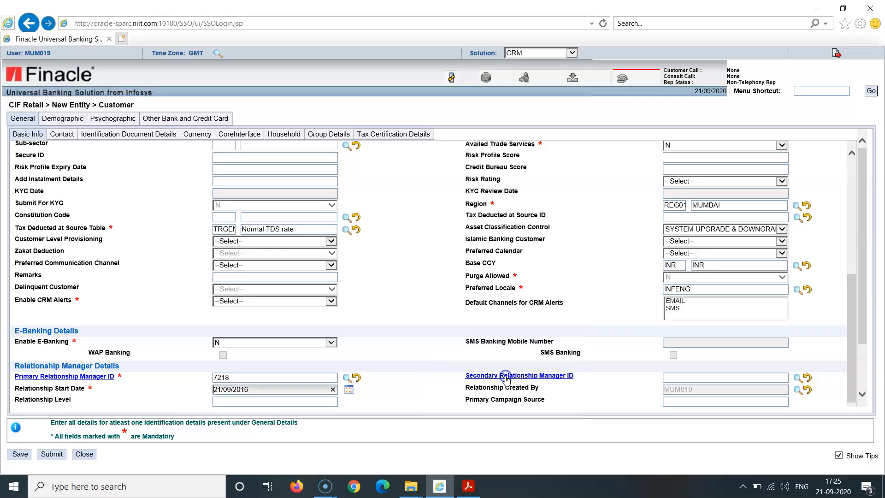
- Go to the customer's contact address details and set the Preferred Address Type to MAILING
{"action": "left_click", "coordinate": [863, 395]}
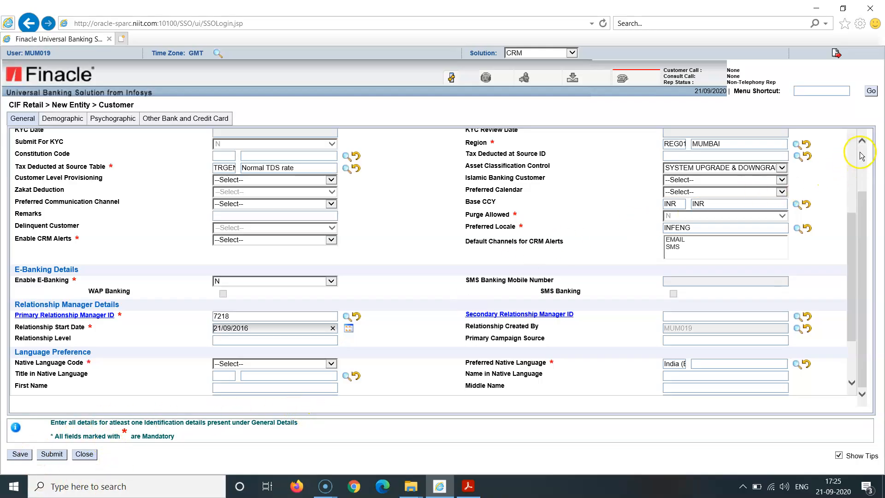
{"action": "scroll", "coordinate": [860, 152], "scroll_direction": "up", "scroll_amount": 3}
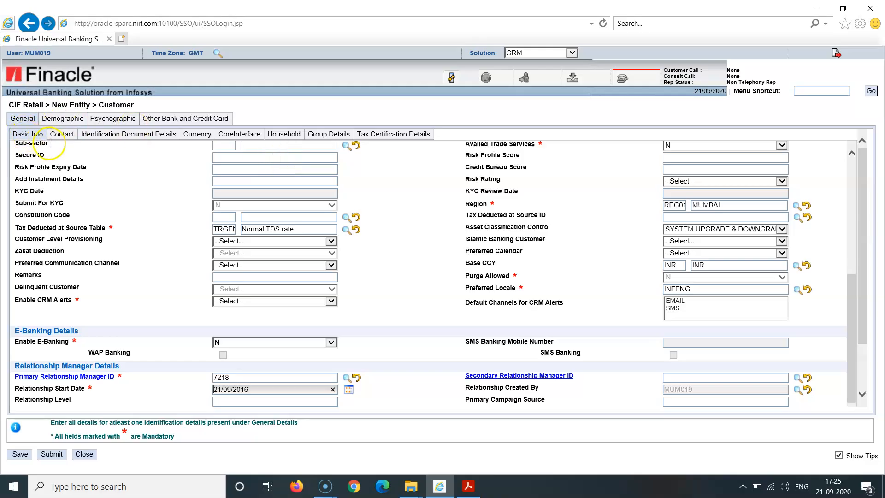
{"action": "left_click", "coordinate": [64, 135]}
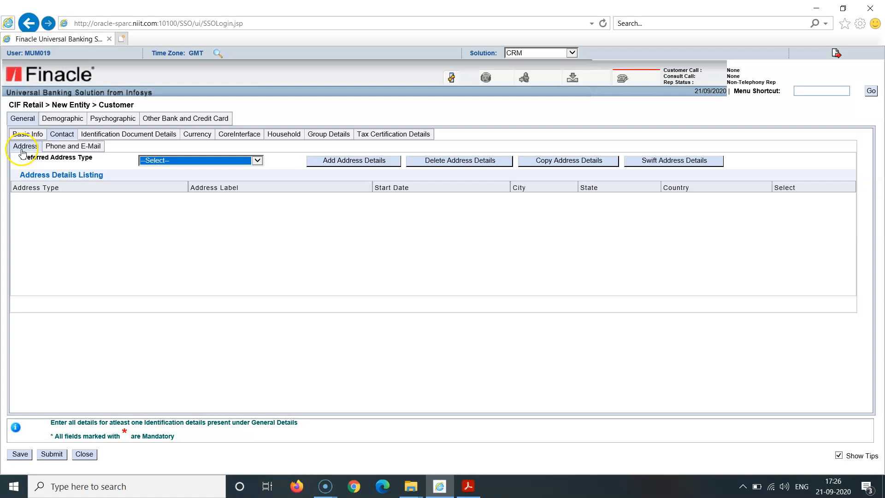
{"action": "left_click", "coordinate": [258, 161]}
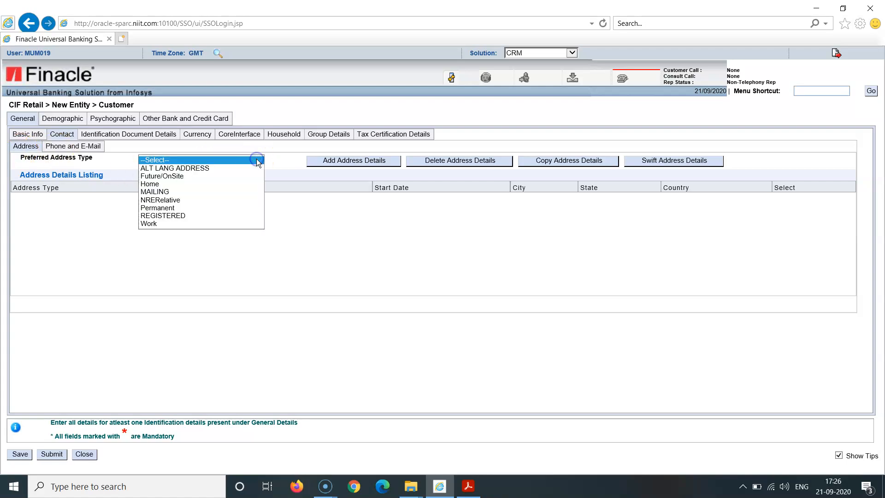
{"action": "left_click", "coordinate": [216, 192]}
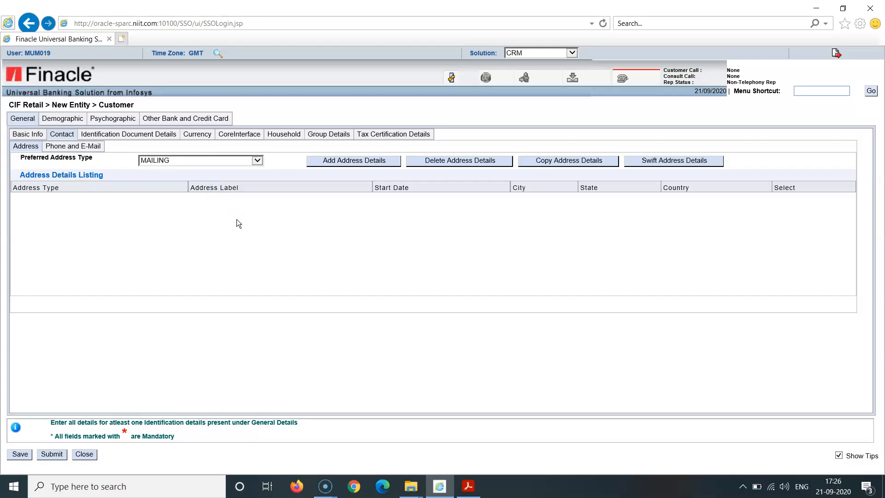
- Start a new address entry for the customer and choose the Structured address format
{"action": "left_click", "coordinate": [344, 159]}
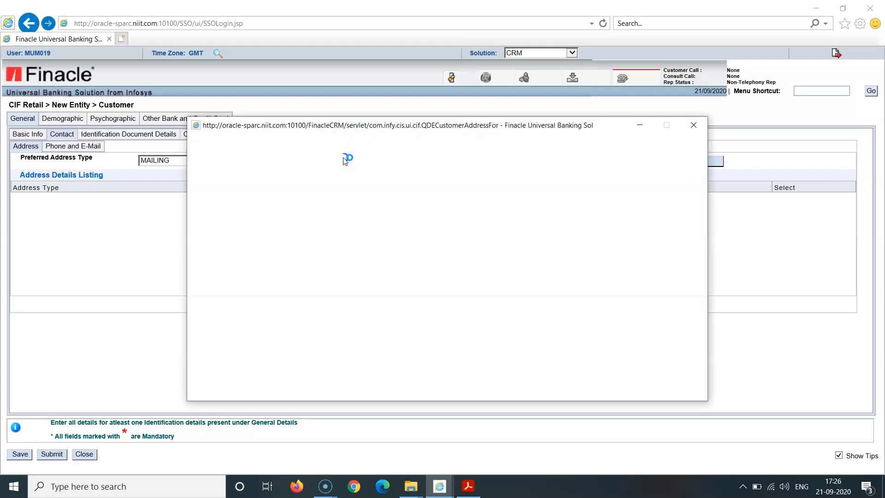
{"action": "left_click", "coordinate": [379, 166]}
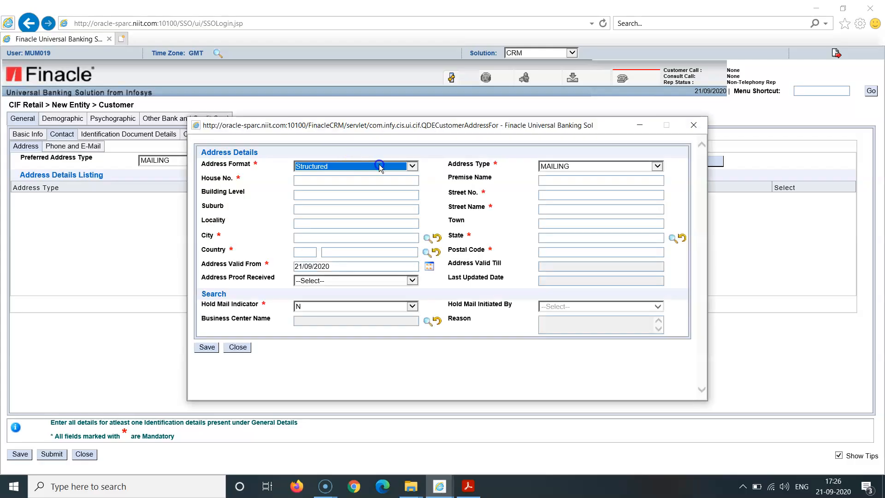
{"action": "left_click", "coordinate": [412, 167]}
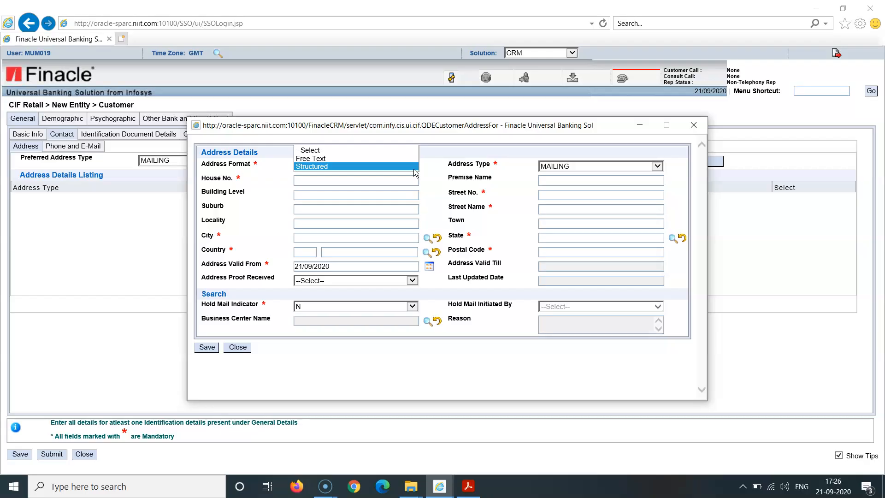
{"action": "left_click", "coordinate": [385, 167]}
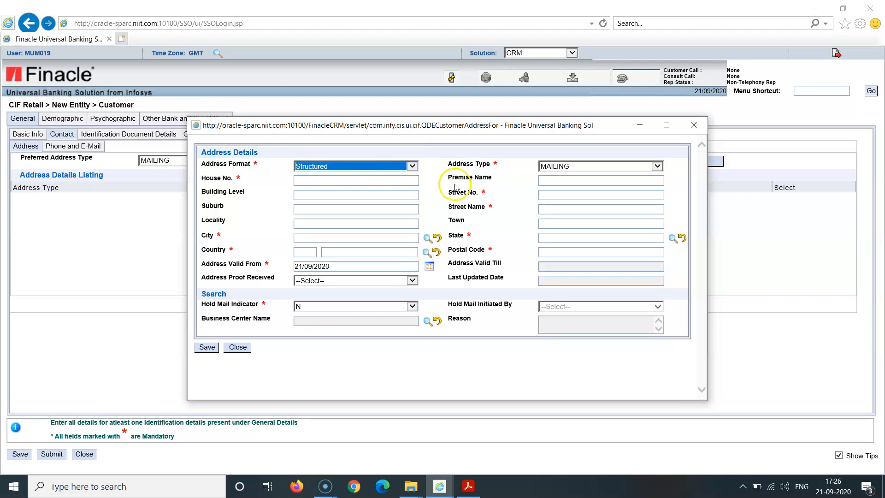
- Fill in the house number, street number and street name of the customer's mailing address
{"action": "left_click", "coordinate": [357, 181]}
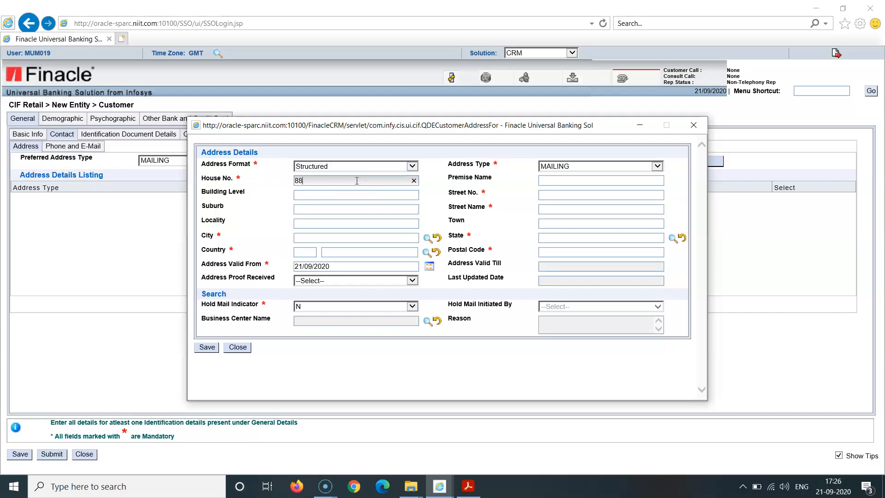
{"action": "left_click", "coordinate": [557, 197]}
{"action": "type", "text": "4"}
{"action": "left_click", "coordinate": [566, 206]}
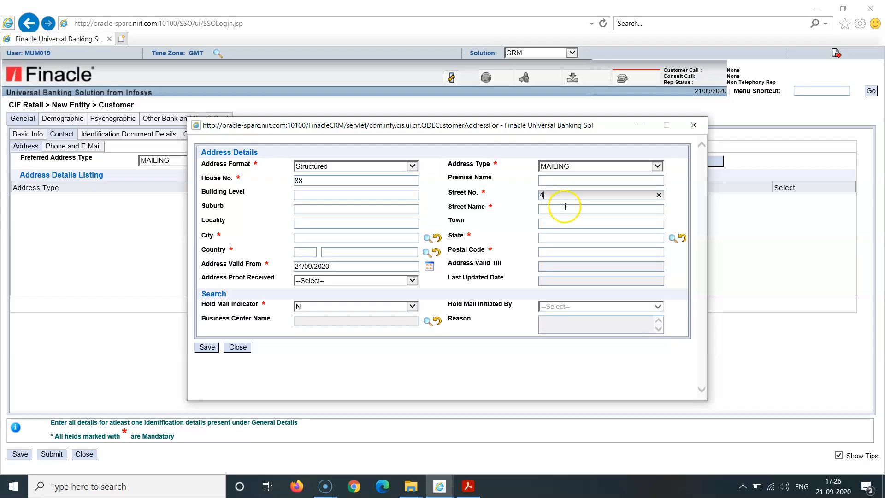
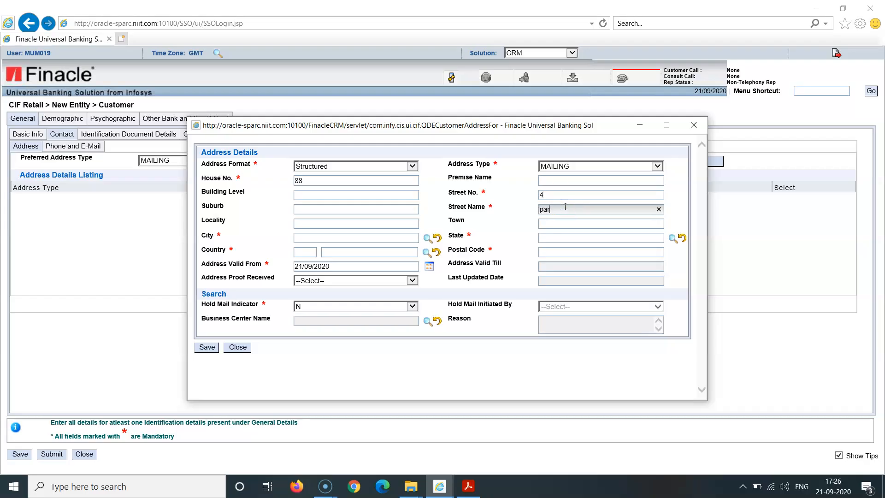
{"action": "left_click", "coordinate": [432, 212]}
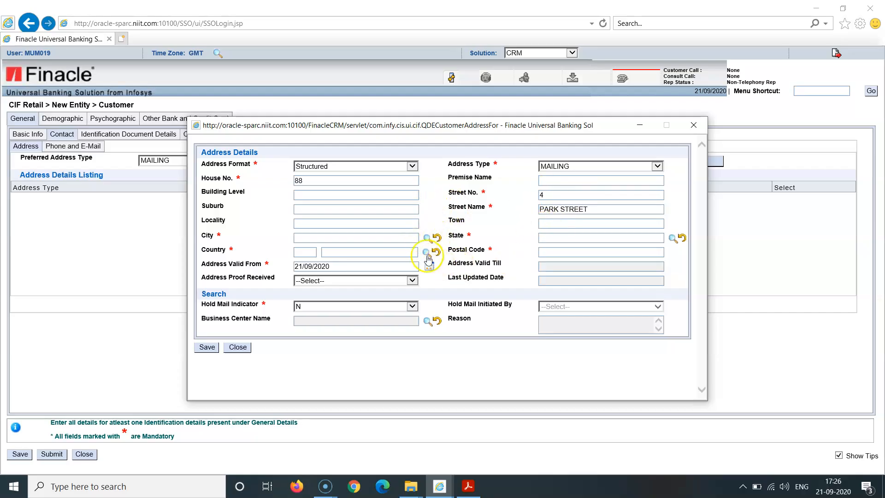
- Look up city locations matching MUM% and set the mailing address city to MUMBAI with location code MUM
{"action": "left_click", "coordinate": [426, 238]}
{"action": "left_click", "coordinate": [427, 238]}
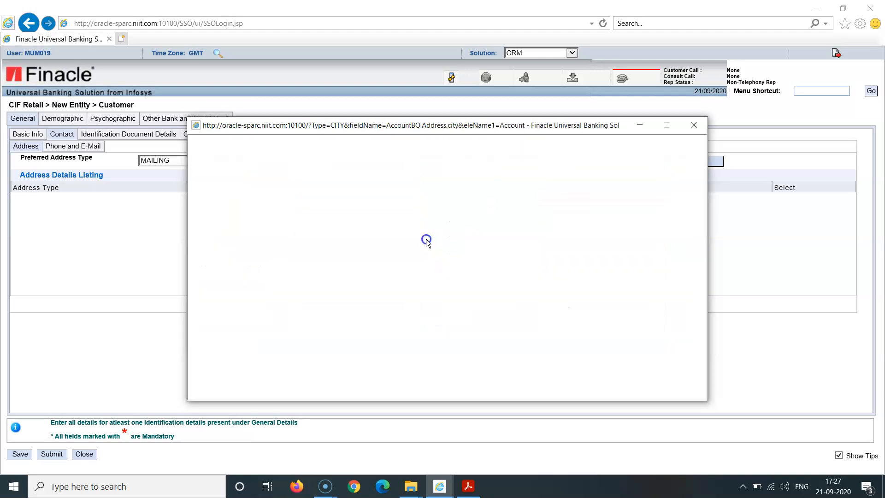
{"action": "left_click", "coordinate": [217, 200]}
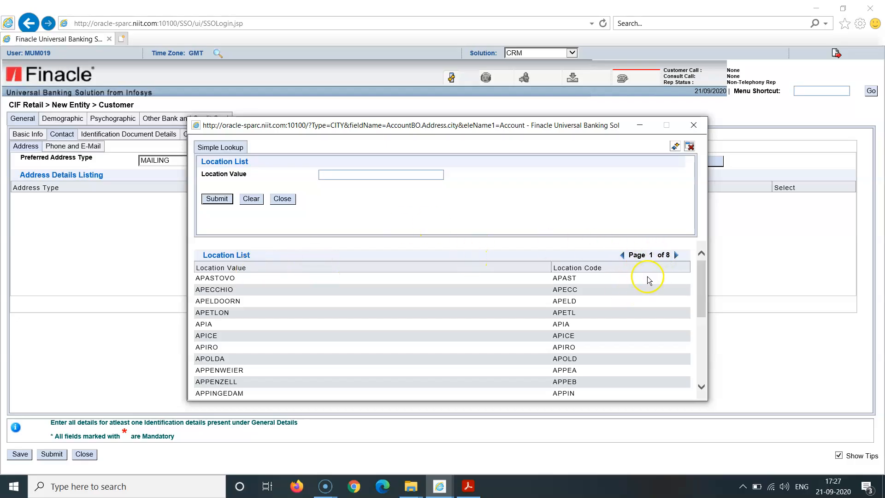
{"action": "left_click", "coordinate": [340, 177]}
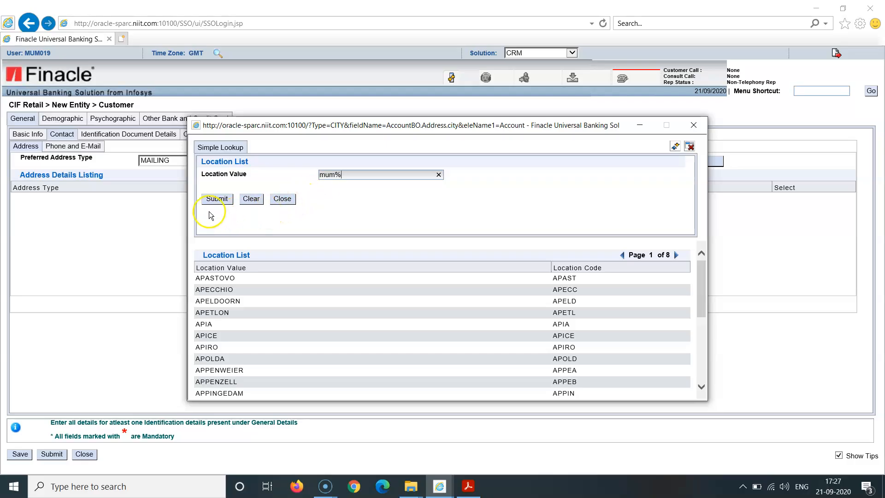
{"action": "left_click", "coordinate": [218, 199]}
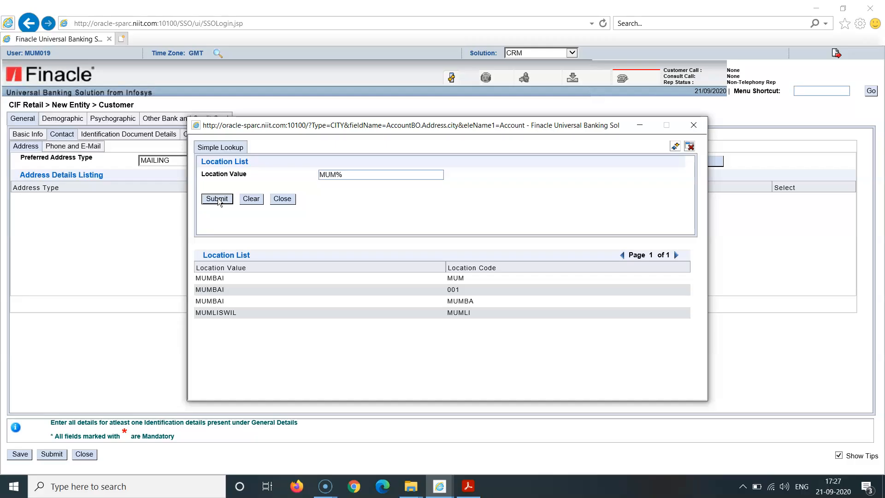
{"action": "left_click", "coordinate": [237, 279]}
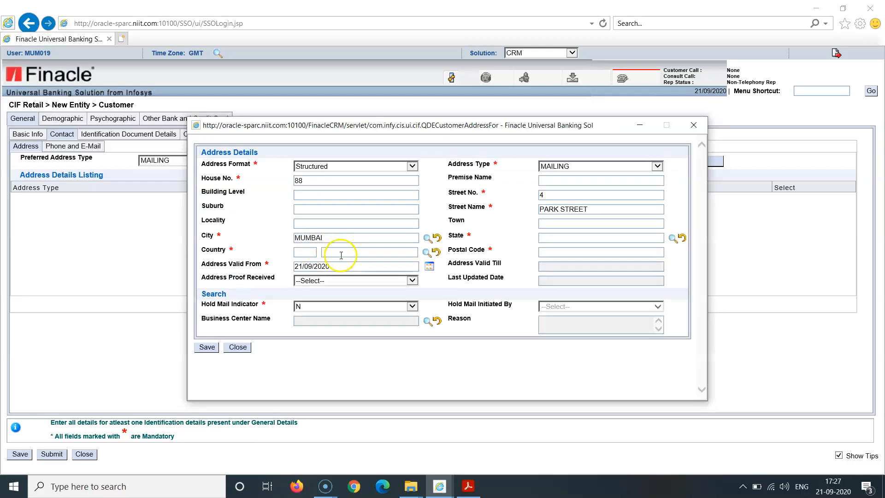
- Set the mailing address country to INDIA using the country code IN
{"action": "left_click", "coordinate": [309, 255]}
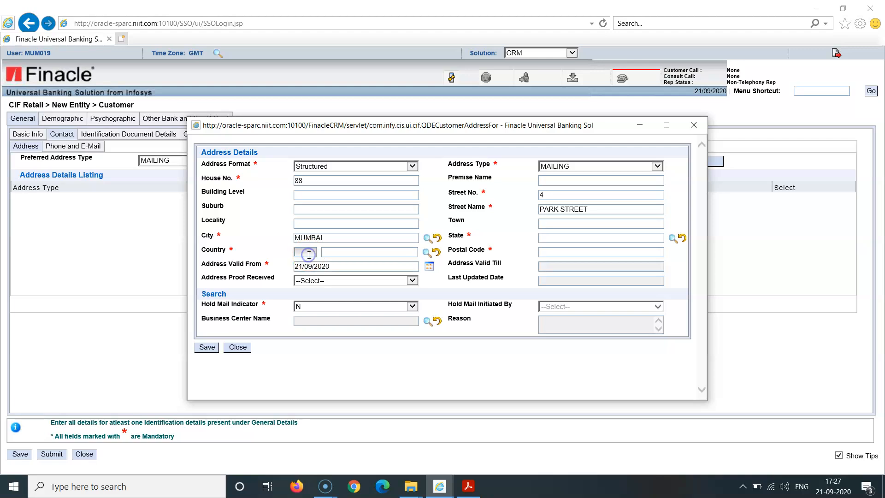
{"action": "type", "text": "in"}
{"action": "key", "text": "Tab"}
- Look up states matching MAH%, choose MAHARASHTRA as the address state, and fill in the customer's postal code
{"action": "left_click", "coordinate": [673, 239]}
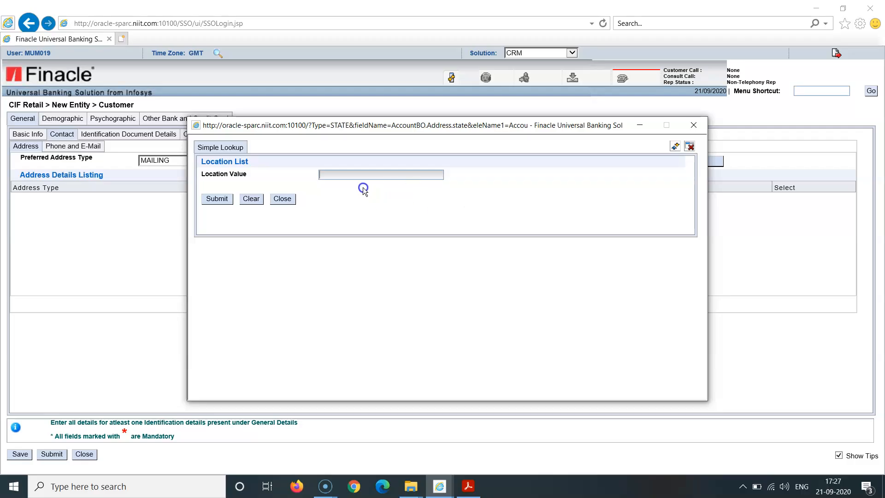
{"action": "left_click", "coordinate": [353, 175]}
{"action": "left_click", "coordinate": [225, 199]}
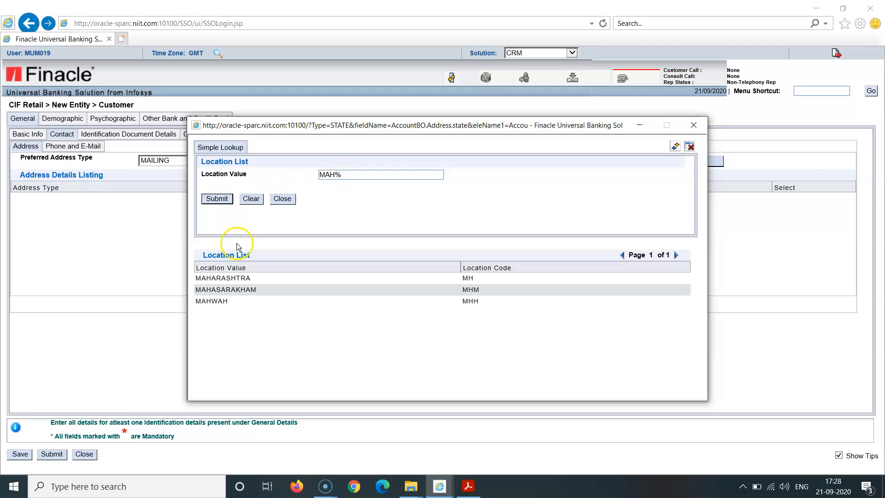
{"action": "left_click", "coordinate": [237, 278]}
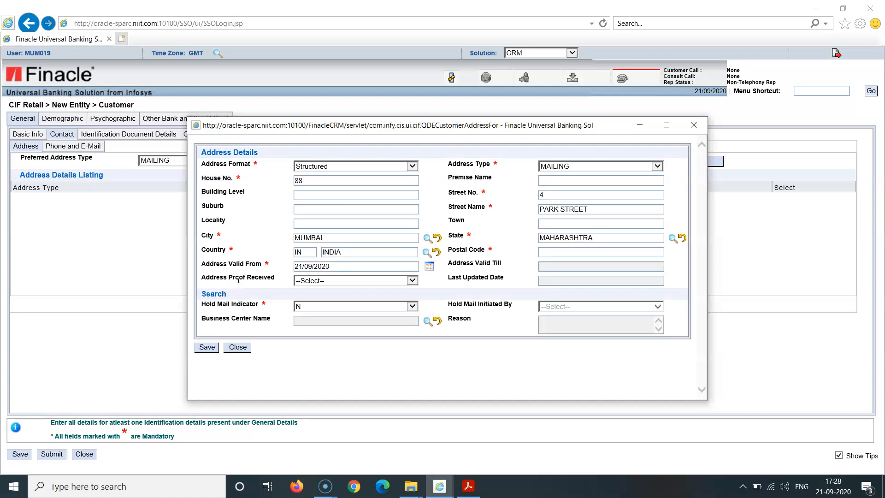
{"action": "left_click", "coordinate": [562, 252]}
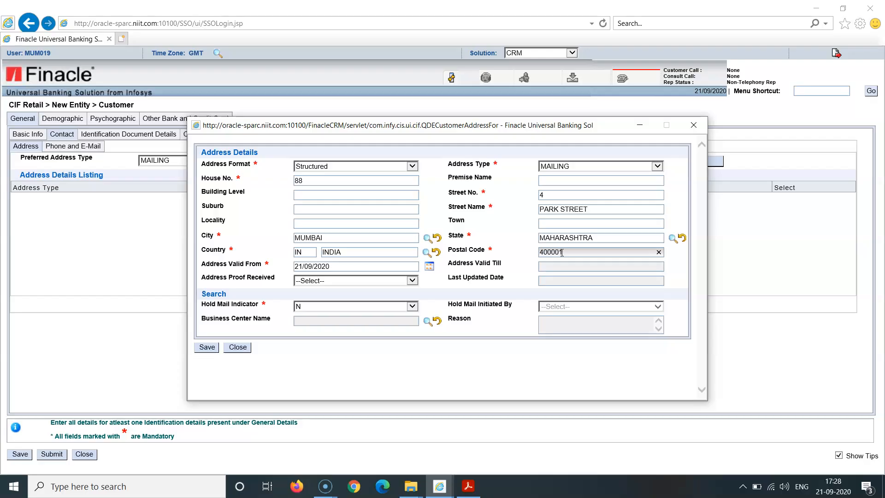
{"action": "left_click", "coordinate": [429, 271]}
{"action": "left_click", "coordinate": [429, 271]}
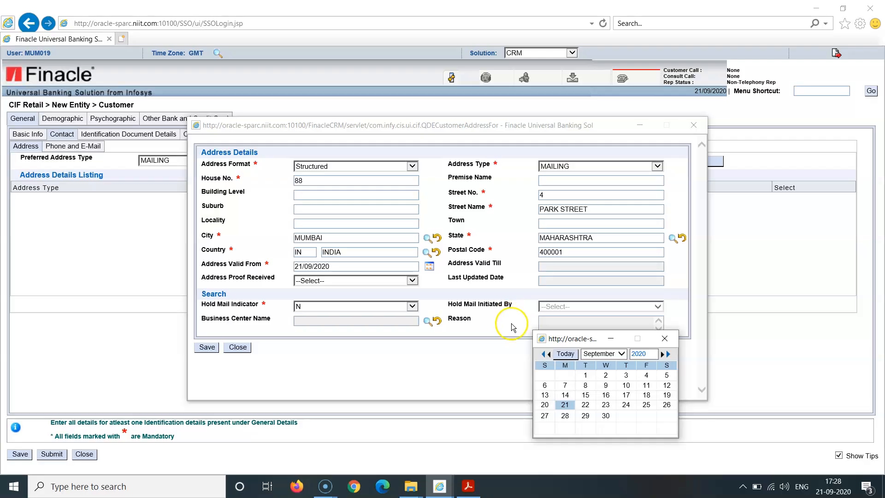
{"action": "triple_click", "coordinate": [542, 353]}
{"action": "left_click", "coordinate": [520, 323]}
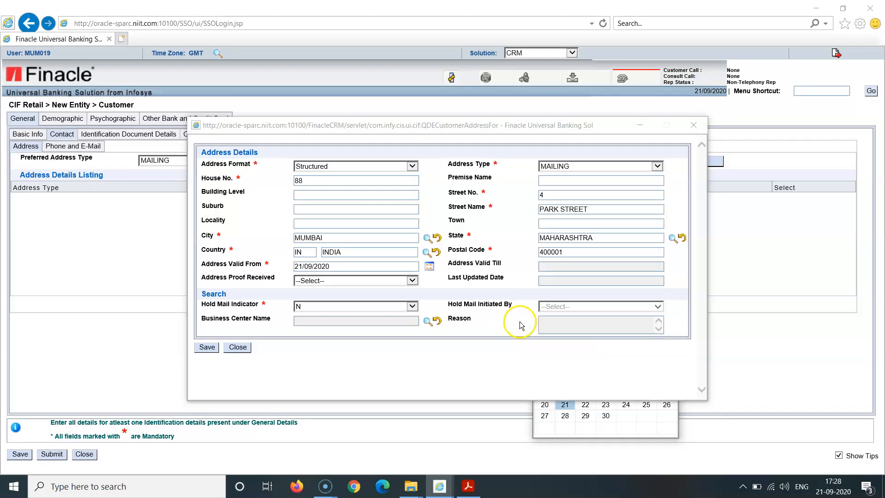
- Set the Address Valid From date to 21/09/2016 using the calendar
{"action": "left_click", "coordinate": [427, 272]}
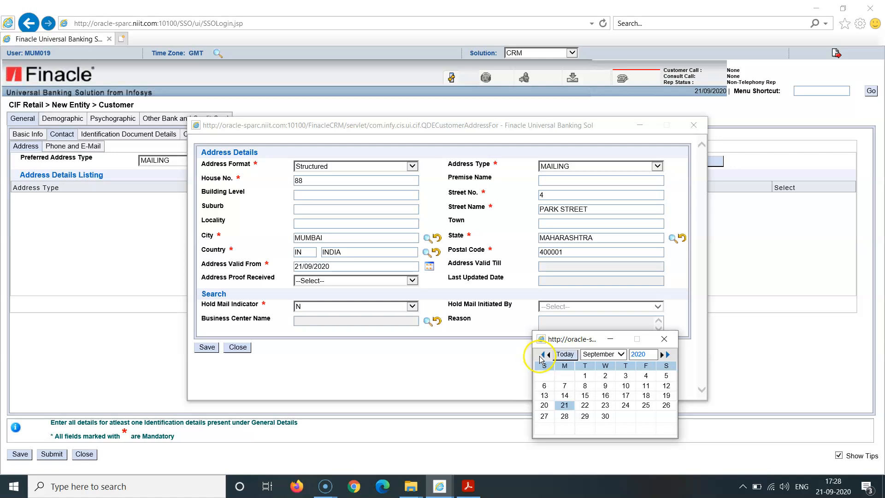
{"action": "left_click", "coordinate": [543, 355]}
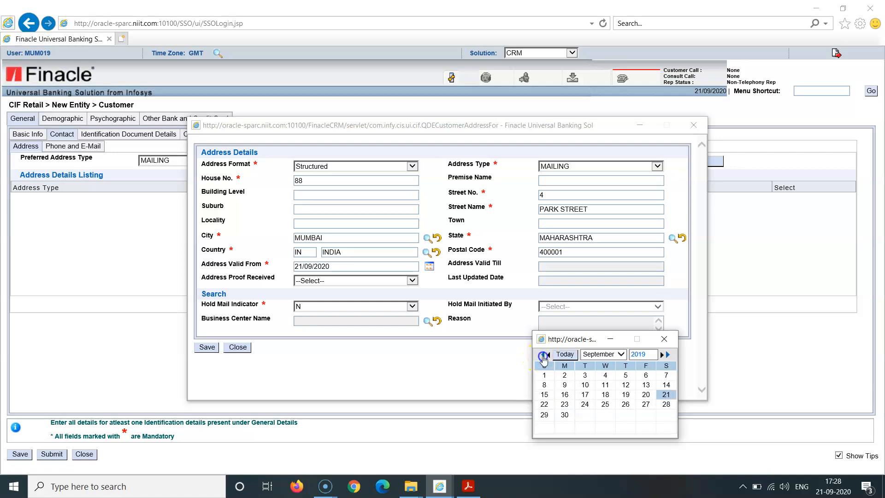
{"action": "left_click", "coordinate": [543, 355]}
{"action": "left_click", "coordinate": [543, 355]}
{"action": "left_click", "coordinate": [543, 355]}
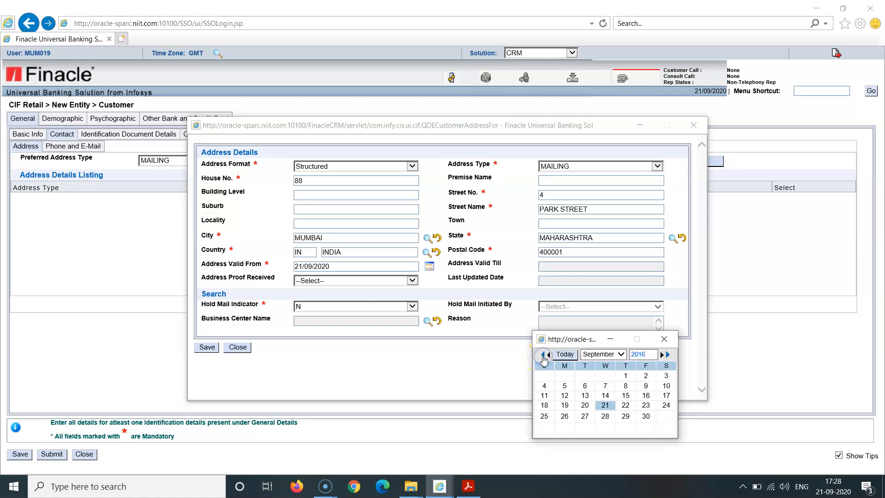
{"action": "left_click", "coordinate": [605, 405]}
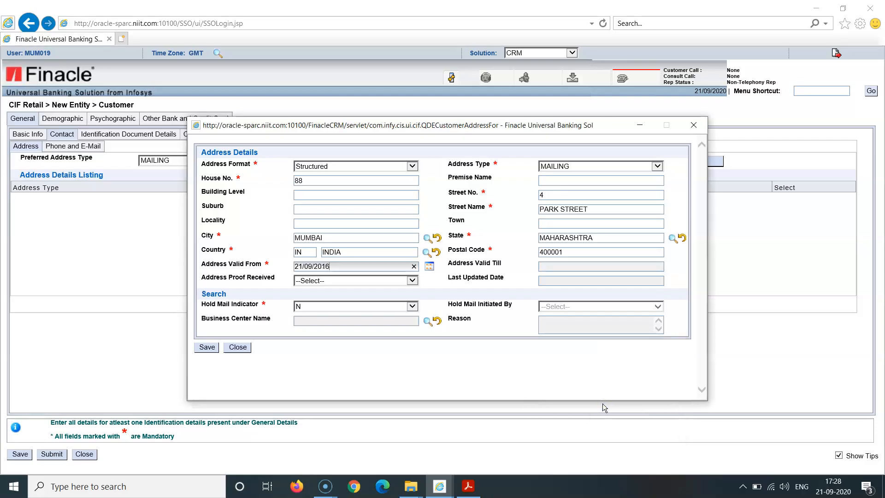
{"action": "left_click", "coordinate": [476, 328]}
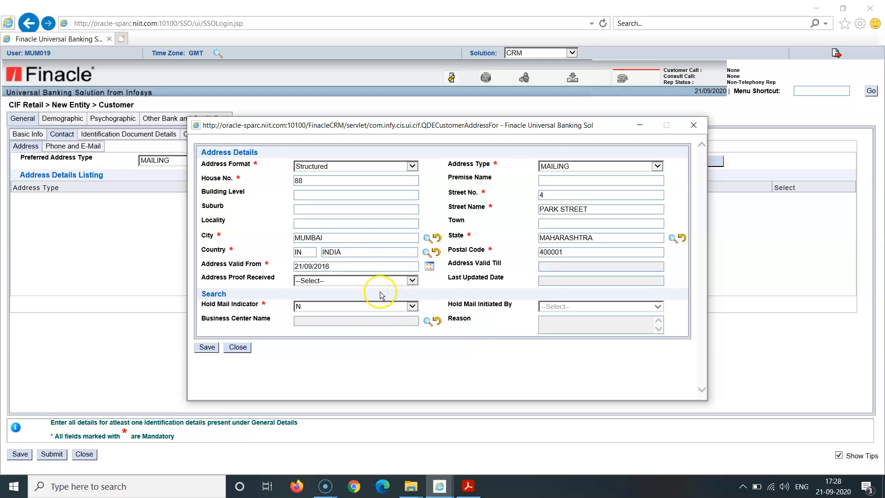
- Mark Address Proof Received as Y and save the mailing address entry
{"action": "left_click", "coordinate": [412, 281]}
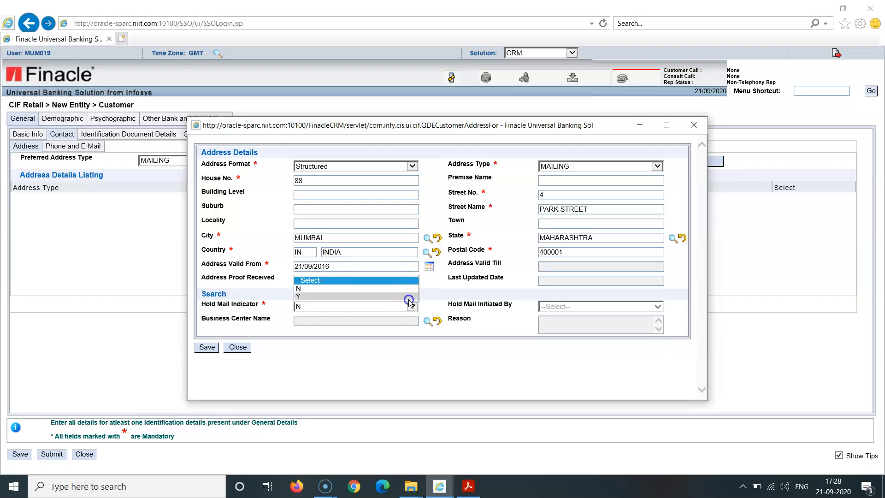
{"action": "left_click", "coordinate": [409, 297]}
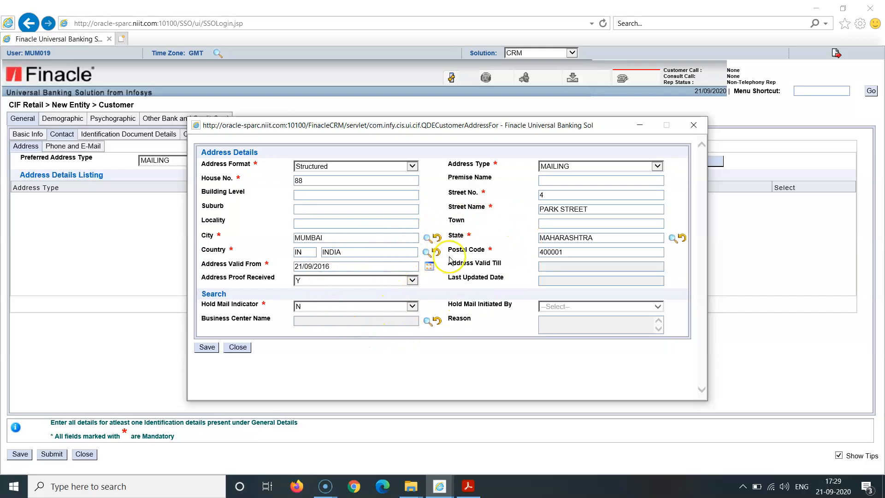
{"action": "left_click", "coordinate": [208, 347]}
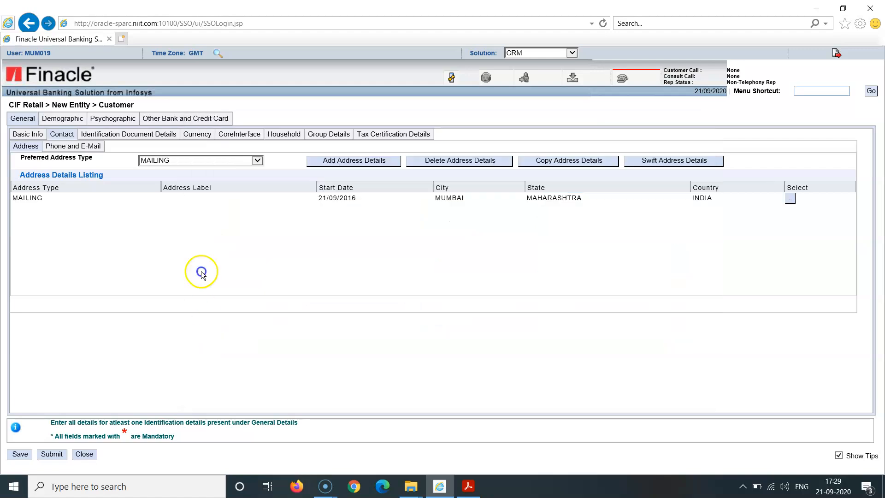
- In the phone and e-mail details, set the preferred contact number and alert mobile types to Cell Phone and the preferred e-mail type to Communication
{"action": "left_click", "coordinate": [76, 147]}
{"action": "left_click", "coordinate": [252, 157]}
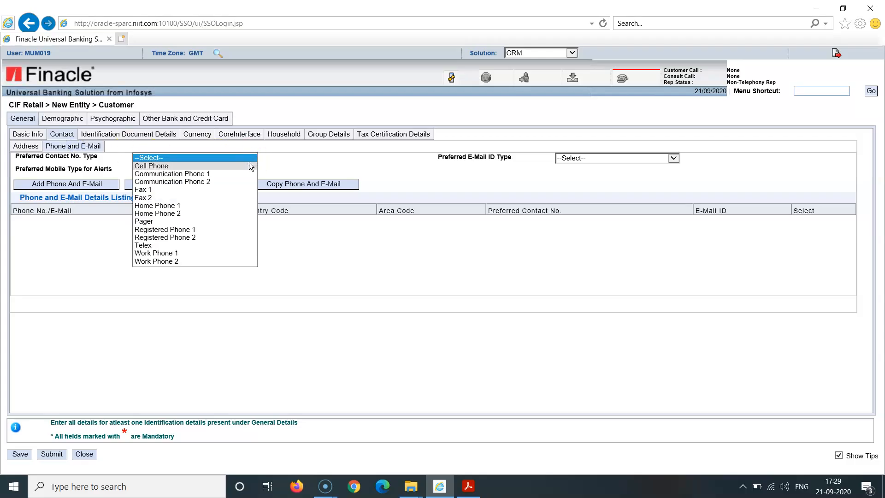
{"action": "left_click", "coordinate": [250, 165]}
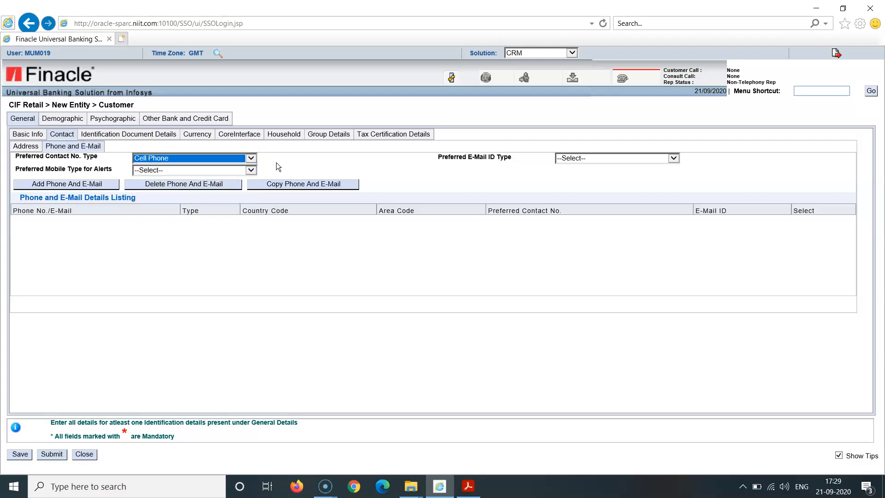
{"action": "left_click", "coordinate": [250, 171]}
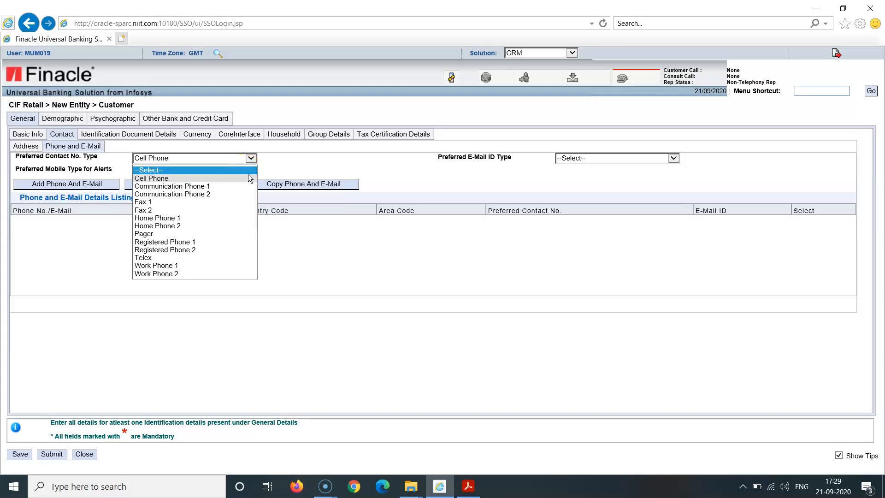
{"action": "left_click", "coordinate": [250, 179]}
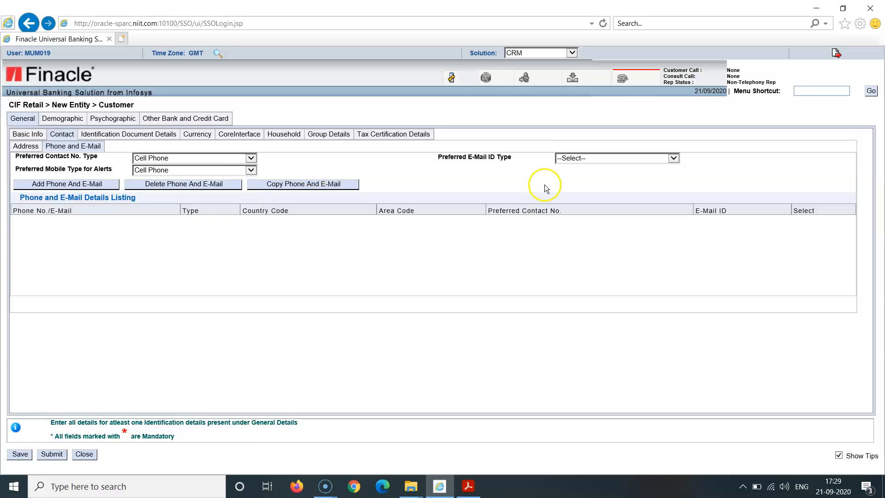
{"action": "left_click", "coordinate": [674, 158]}
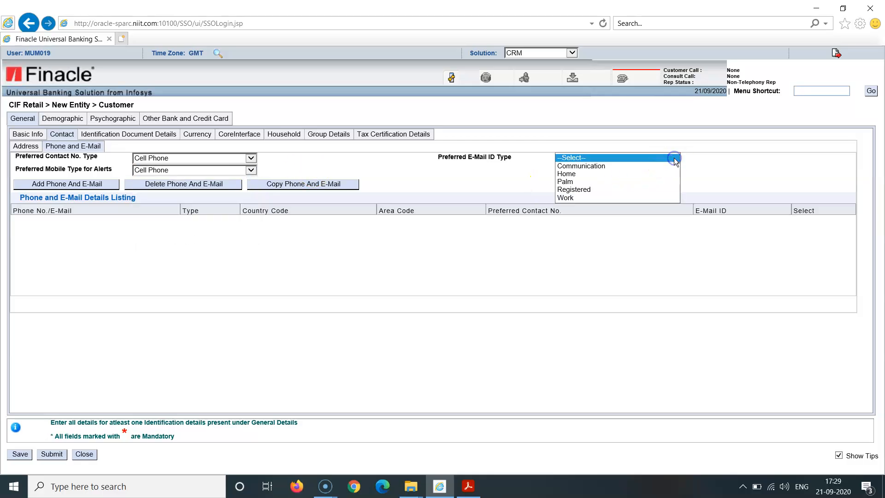
{"action": "left_click", "coordinate": [654, 165]}
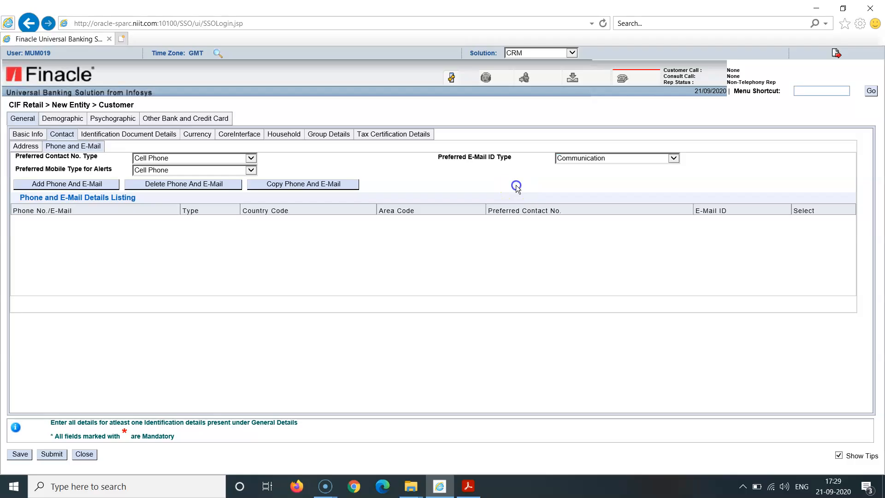
- Add and save a phone entry of type Cell Phone with country code 91 and the customer's phone number
{"action": "left_click", "coordinate": [90, 184]}
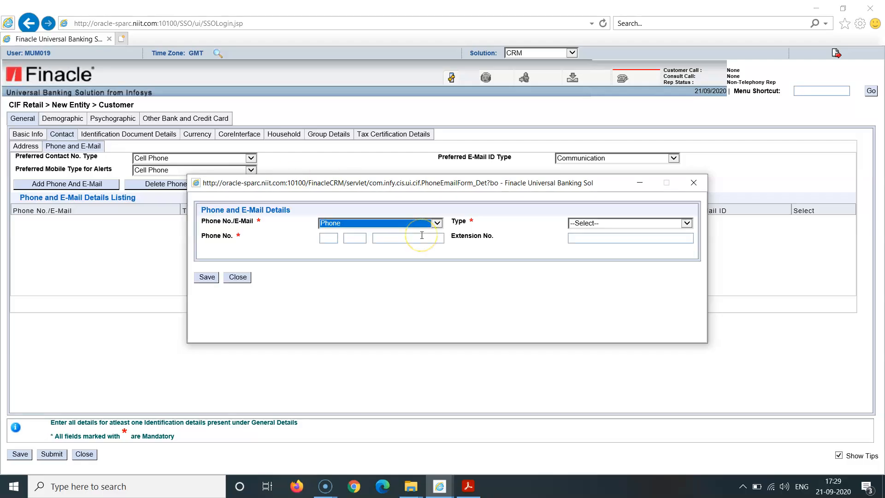
{"action": "left_click", "coordinate": [443, 284]}
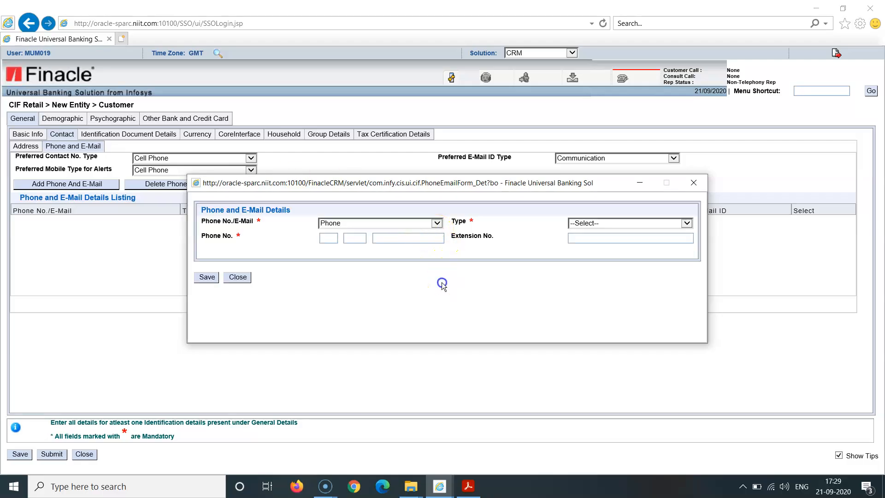
{"action": "left_click", "coordinate": [686, 224]}
{"action": "left_click", "coordinate": [652, 232]}
{"action": "left_click", "coordinate": [517, 309]}
{"action": "left_click", "coordinate": [328, 238]}
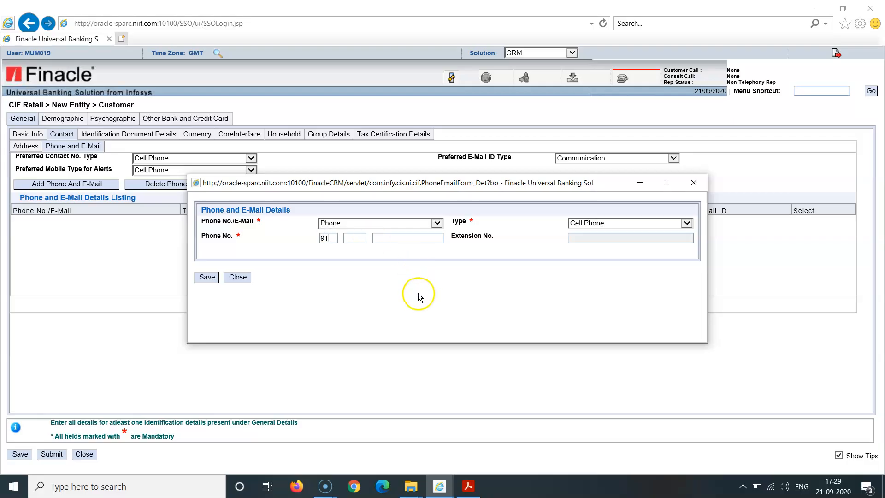
{"action": "left_click", "coordinate": [395, 238]}
{"action": "type", "text": "888888888"}
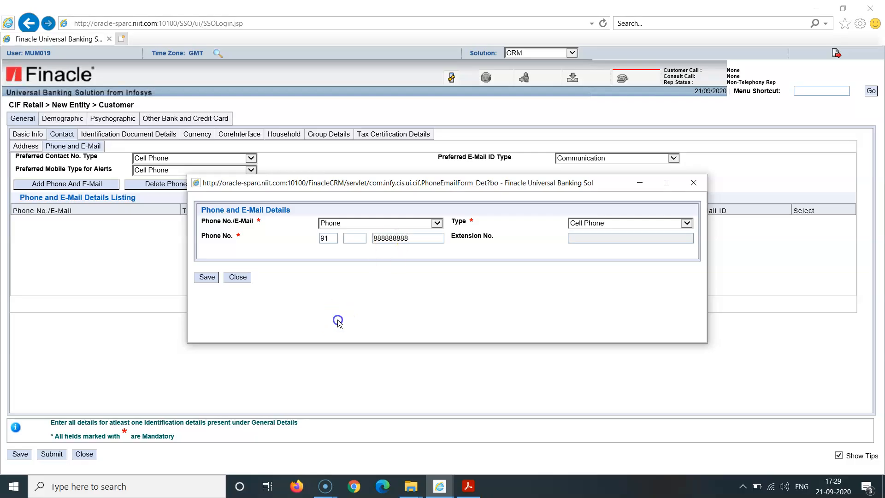
{"action": "left_click", "coordinate": [207, 278]}
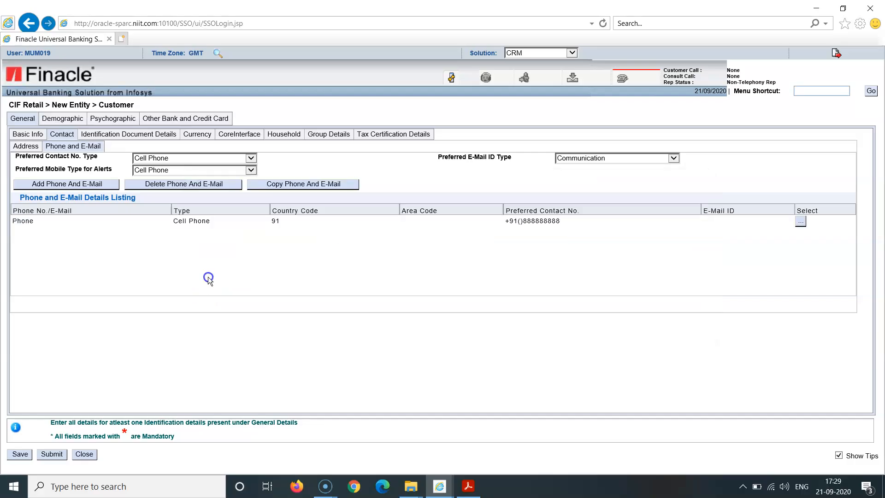
- Add and save an e-mail entry of type Communication with the customer's e-mail address
{"action": "left_click", "coordinate": [90, 187]}
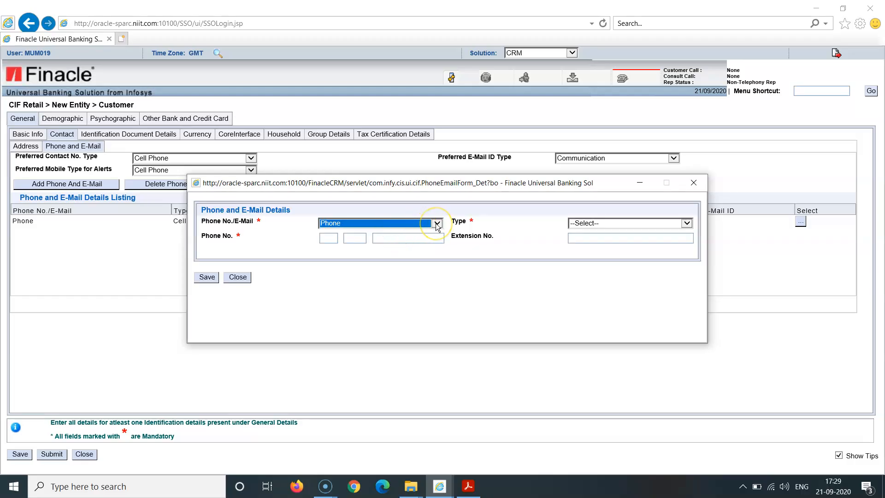
{"action": "left_click", "coordinate": [437, 224]}
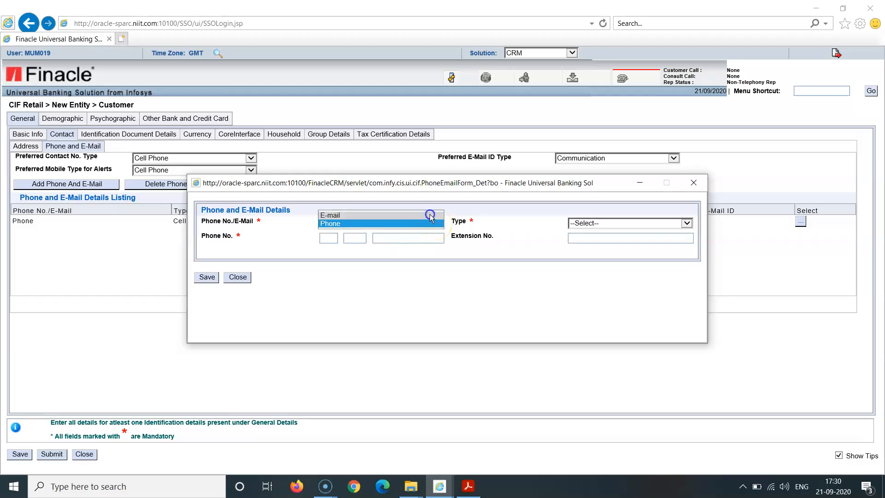
{"action": "left_click", "coordinate": [430, 214]}
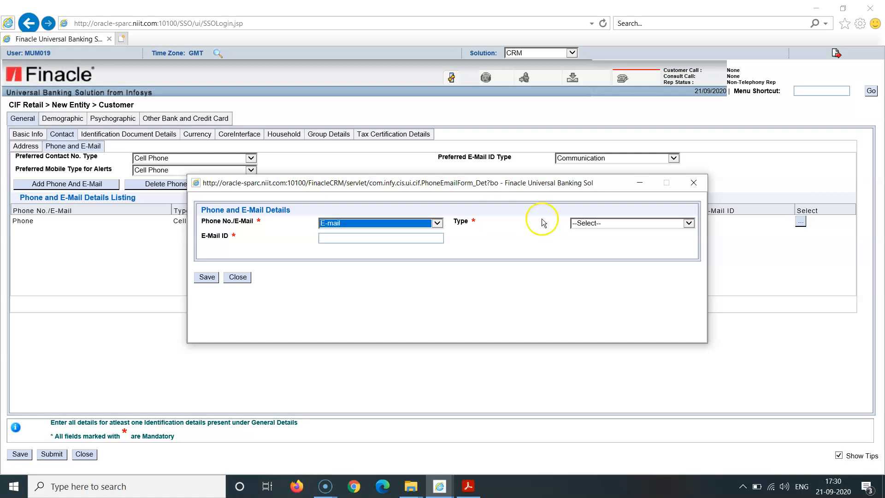
{"action": "left_click", "coordinate": [626, 228]}
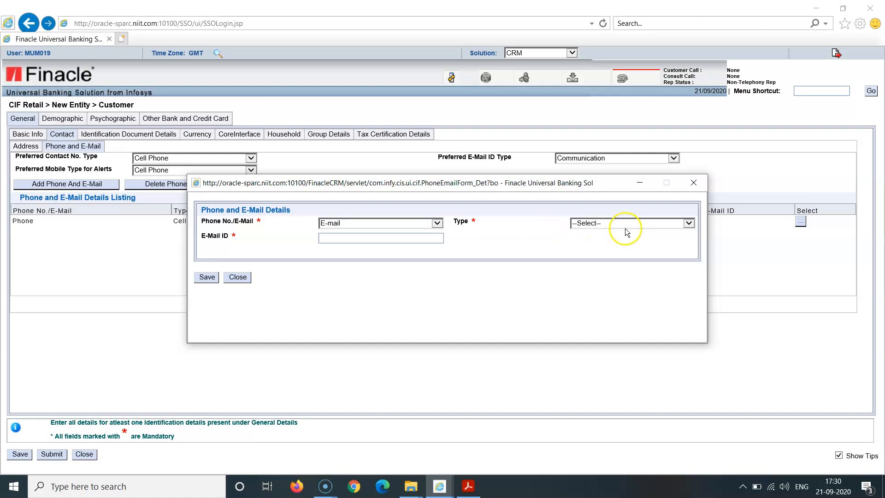
{"action": "left_click", "coordinate": [688, 223]}
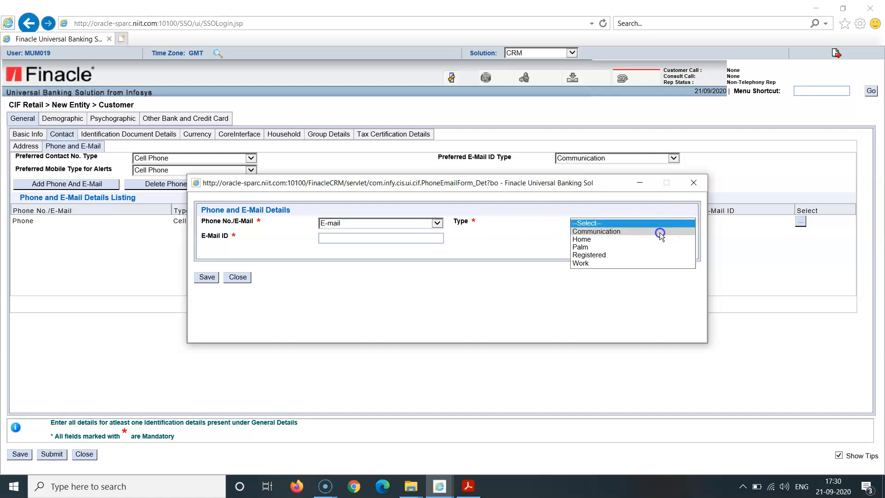
{"action": "left_click", "coordinate": [633, 231]}
{"action": "left_click", "coordinate": [344, 238]}
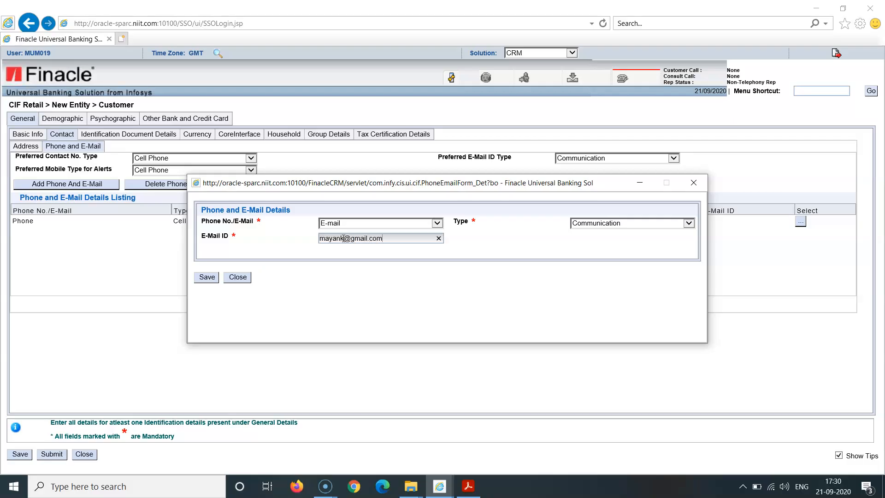
{"action": "left_click", "coordinate": [204, 278]}
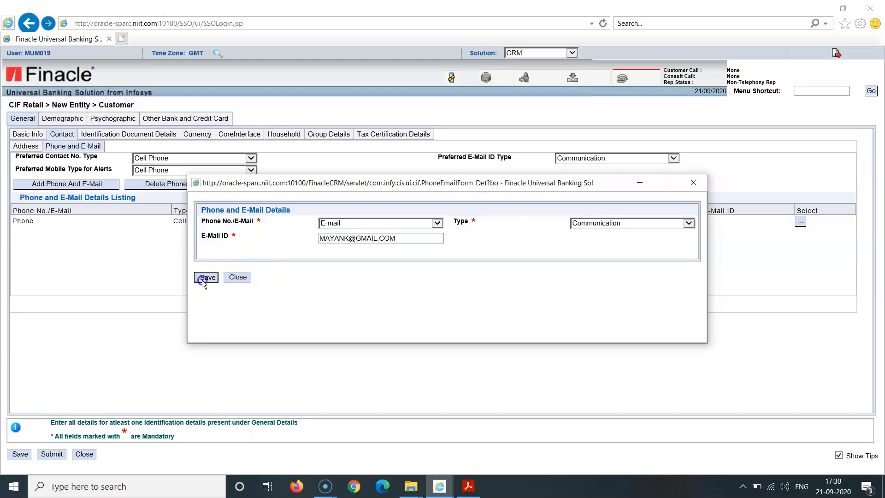
- Start a new identification document entry with document type INDIVIDUAL and document code VOTER
{"action": "left_click", "coordinate": [129, 138]}
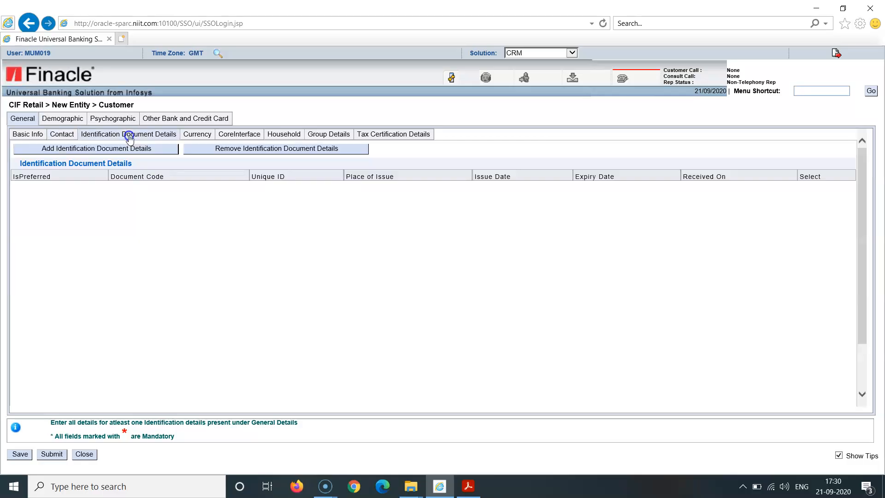
{"action": "left_click", "coordinate": [121, 149]}
{"action": "left_click", "coordinate": [121, 148]}
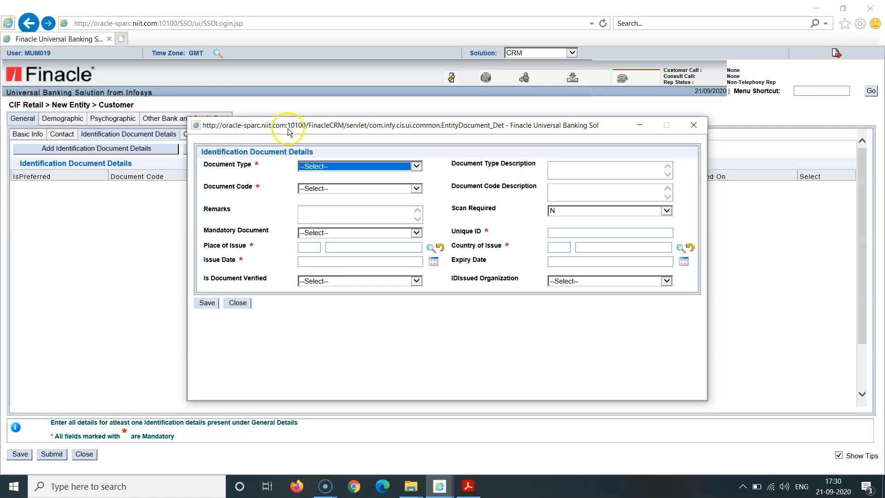
{"action": "left_click", "coordinate": [418, 167]}
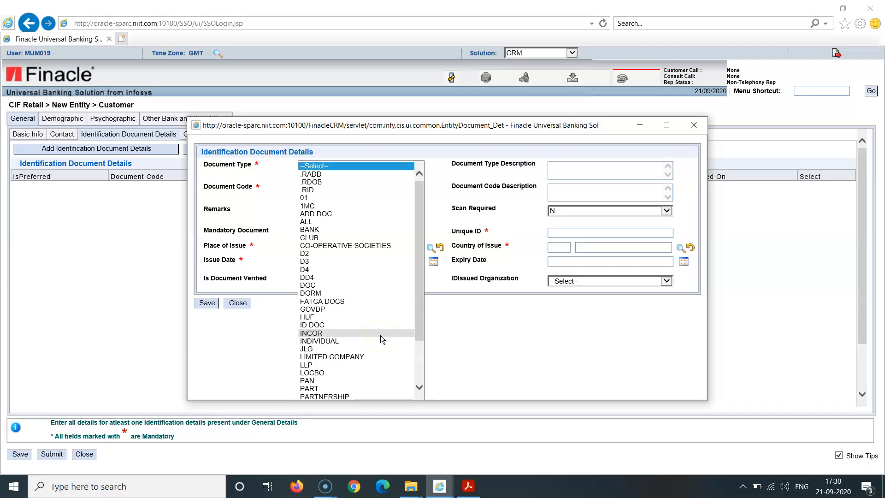
{"action": "left_click", "coordinate": [360, 342]}
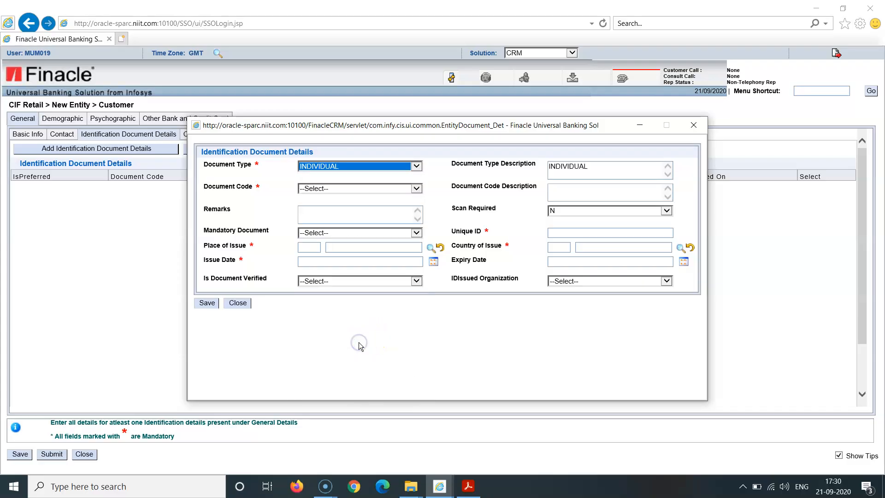
{"action": "left_click", "coordinate": [417, 190]}
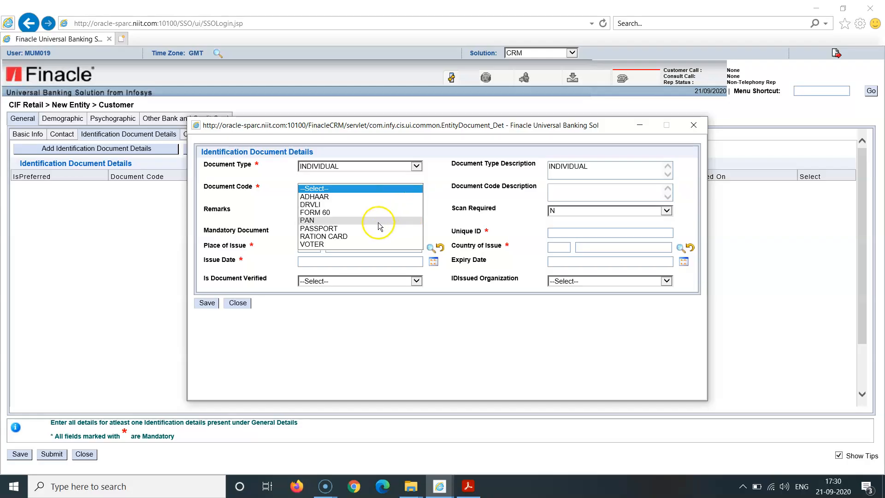
{"action": "left_click", "coordinate": [361, 246]}
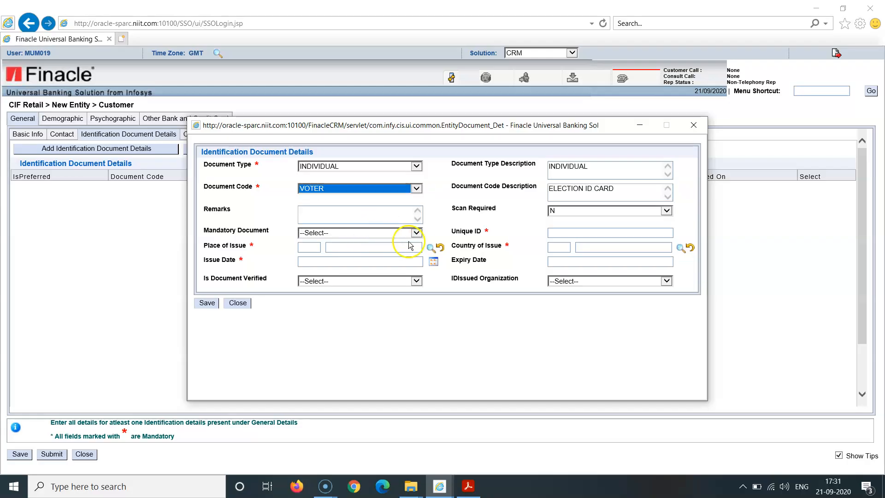
{"action": "left_click", "coordinate": [451, 219]}
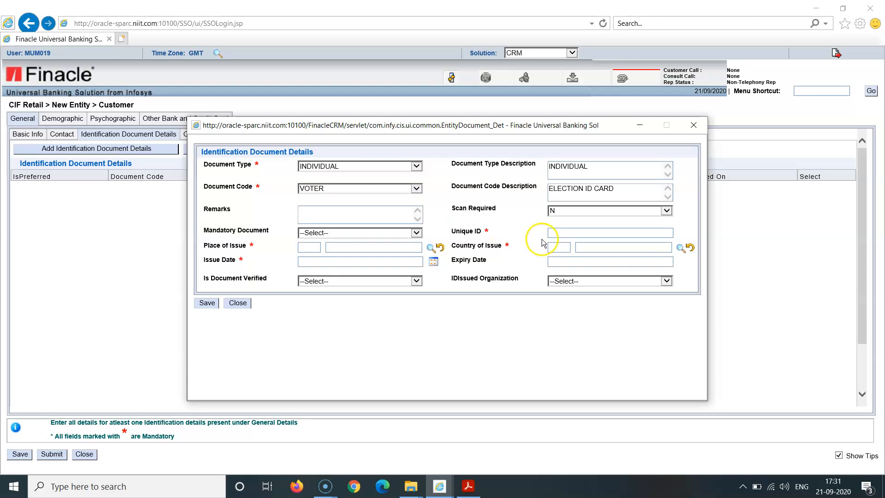
- Enter the customer's unique ID for the voter document and set Mandatory Document to Y
{"action": "left_click", "coordinate": [564, 233]}
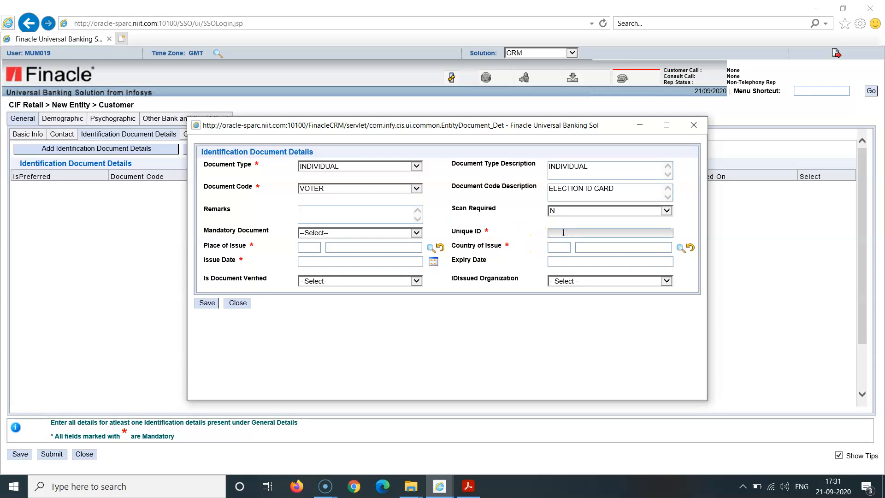
{"action": "type", "text": "mayank"}
{"action": "left_click", "coordinate": [501, 301]}
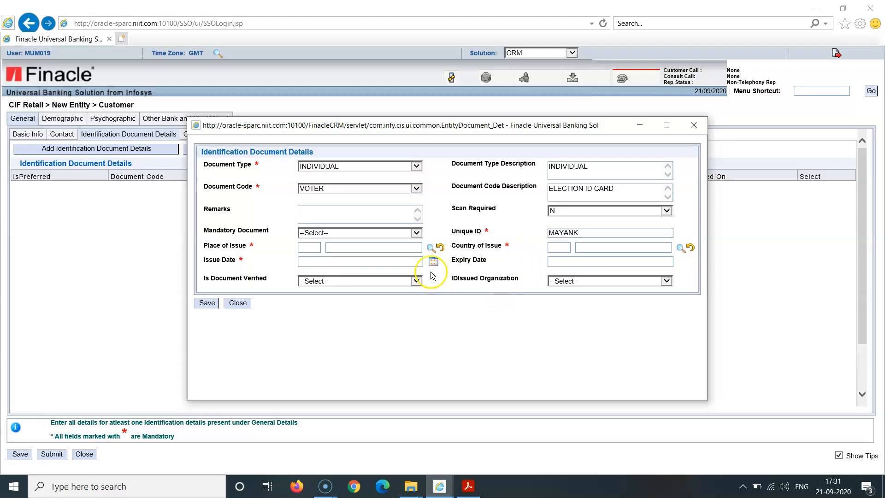
{"action": "left_click", "coordinate": [416, 234]}
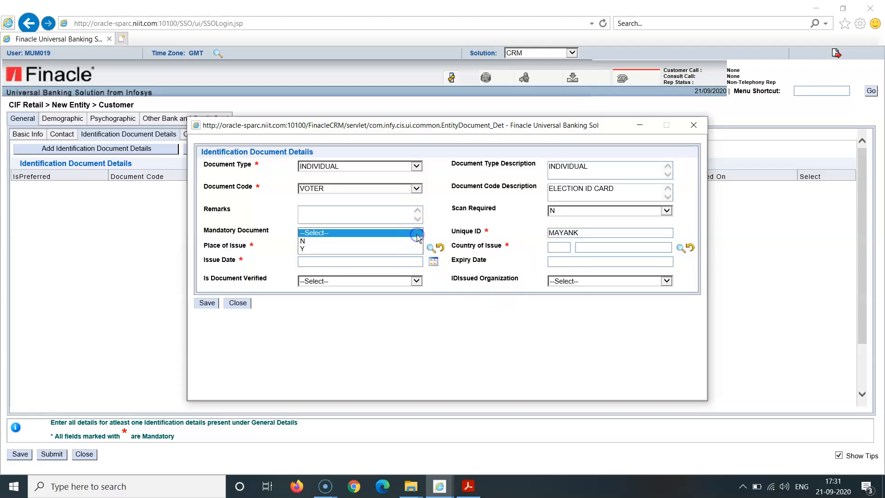
{"action": "left_click", "coordinate": [409, 247]}
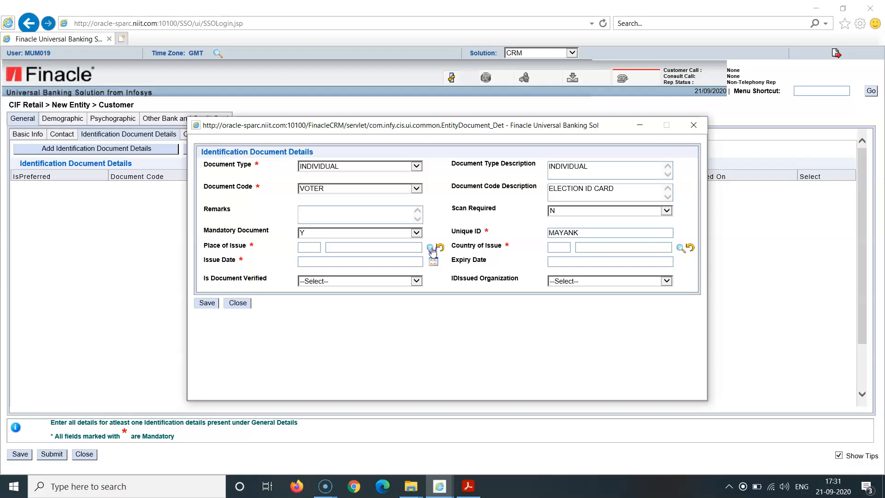
- Look up locations matching mum% and set the Place of Issue to MUMBAI with code MUM
{"action": "left_click", "coordinate": [431, 249]}
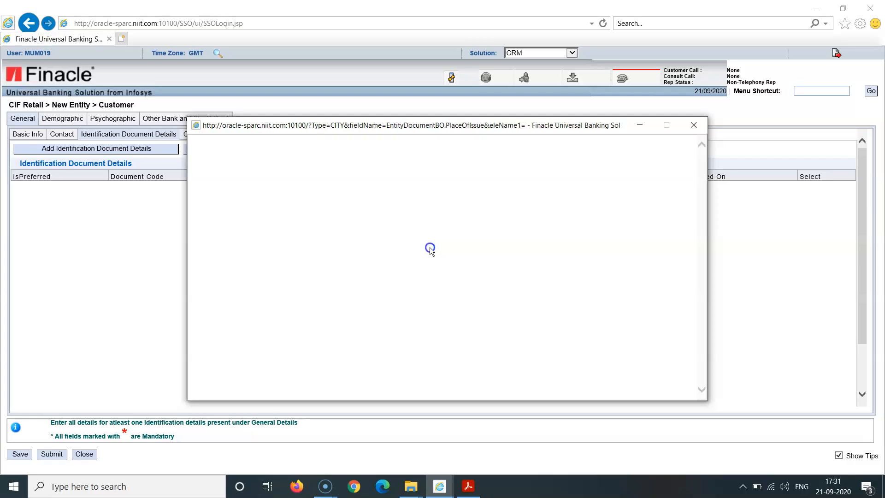
{"action": "left_click", "coordinate": [354, 177]}
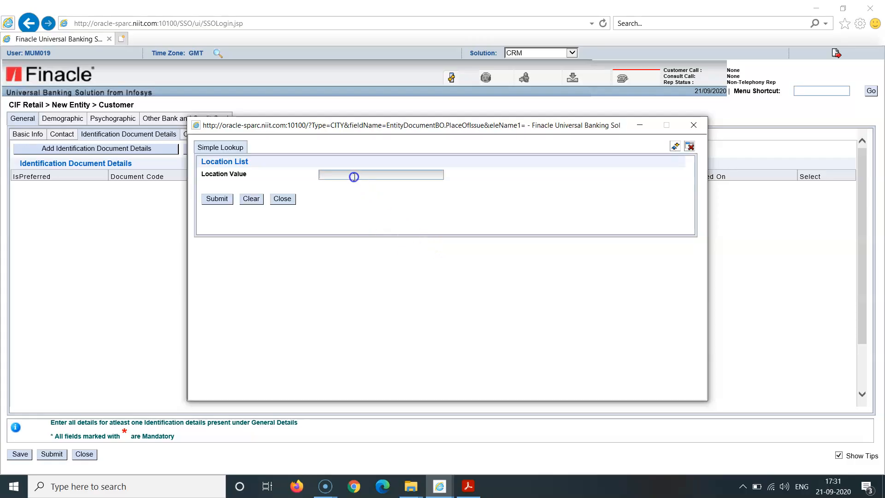
{"action": "type", "text": "mum%"}
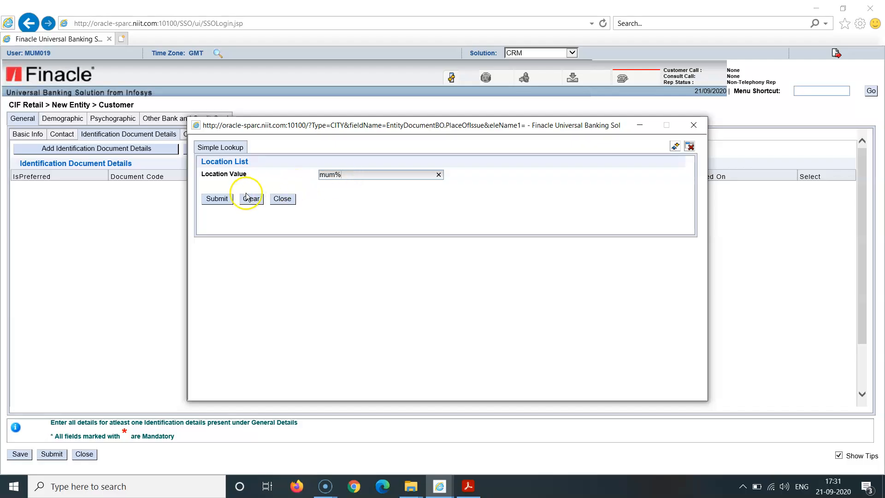
{"action": "left_click", "coordinate": [217, 201]}
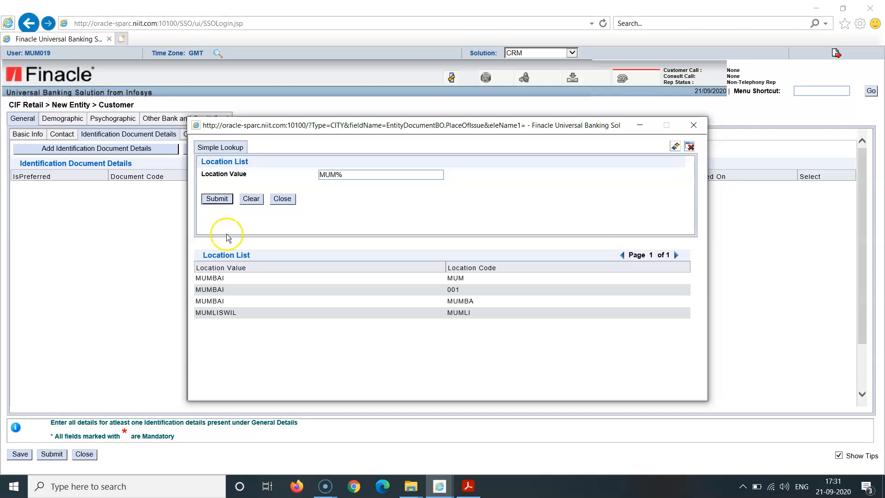
{"action": "left_click", "coordinate": [234, 278]}
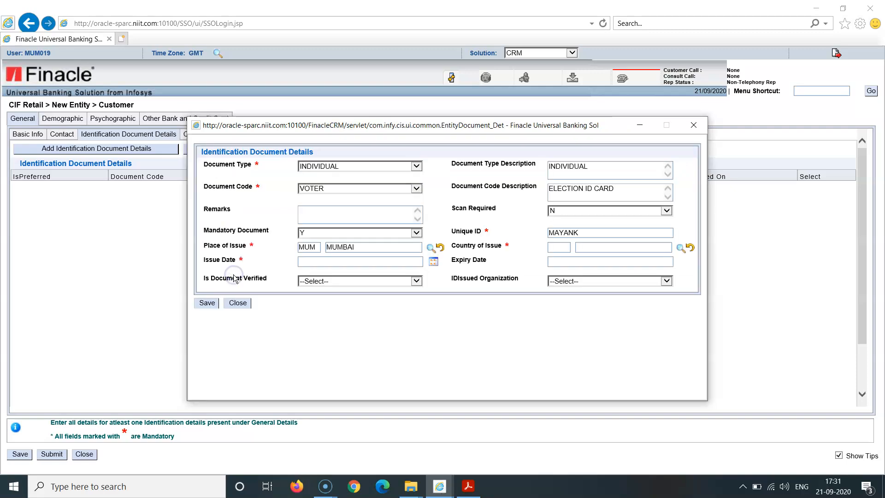
- Set the document's Country of Issue to India using code IN
{"action": "left_click", "coordinate": [557, 248]}
{"action": "type", "text": "in"}
{"action": "key", "text": "Tab"}
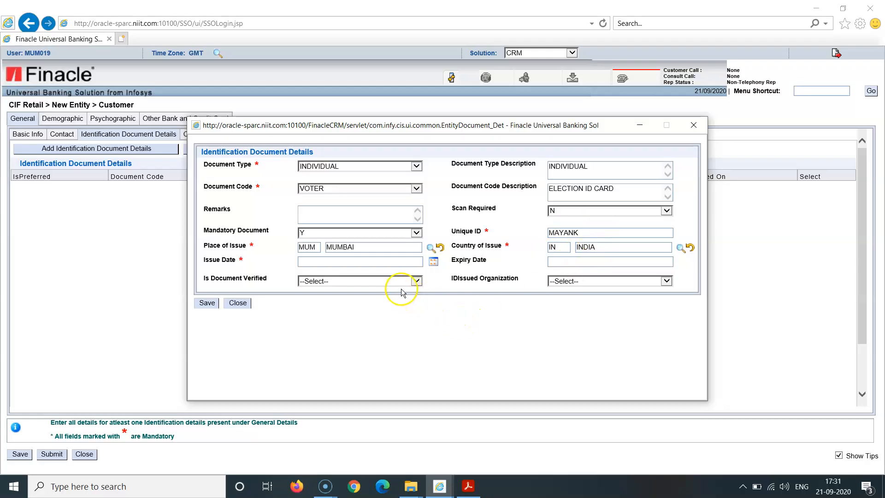
- Set the document's Issue Date to 21/09/2016 using the calendar
{"action": "left_click", "coordinate": [435, 262]}
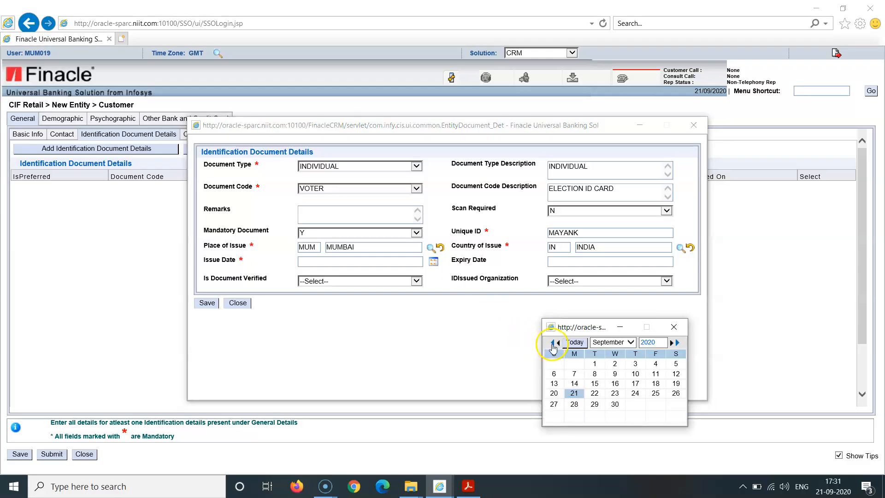
{"action": "left_click", "coordinate": [553, 343]}
{"action": "left_click", "coordinate": [553, 343]}
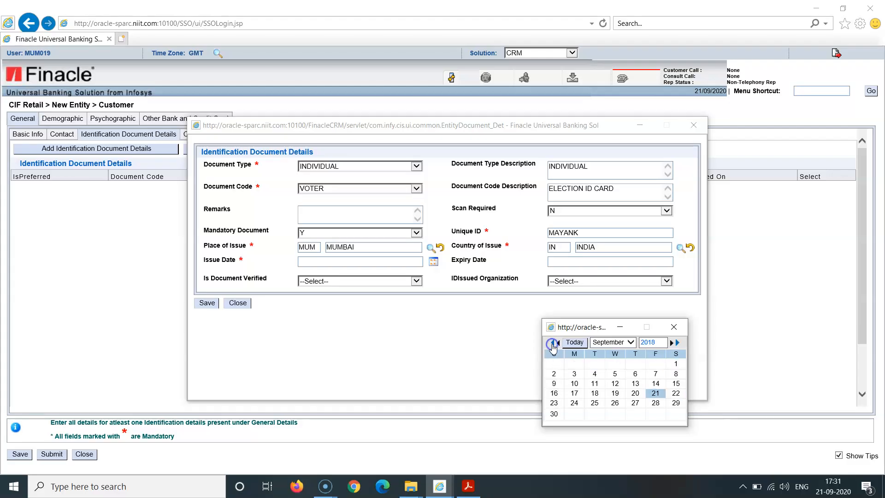
{"action": "left_click", "coordinate": [553, 343]}
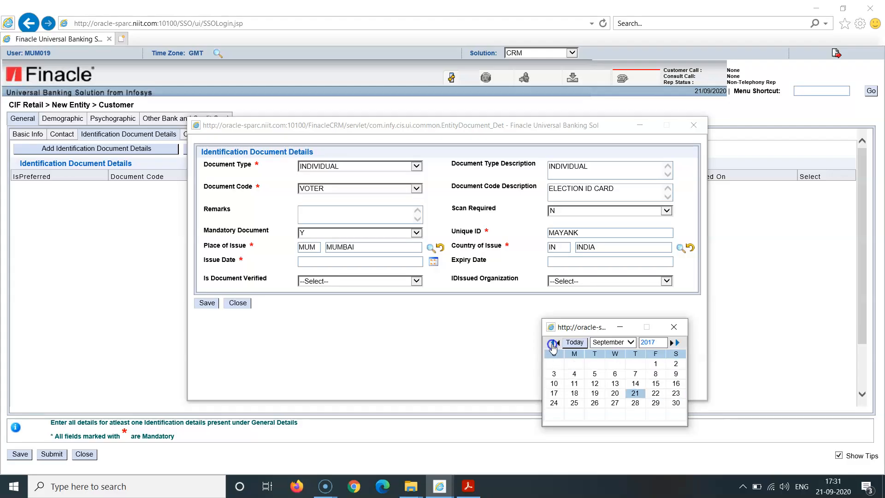
{"action": "left_click", "coordinate": [553, 343]}
{"action": "left_click", "coordinate": [615, 393]}
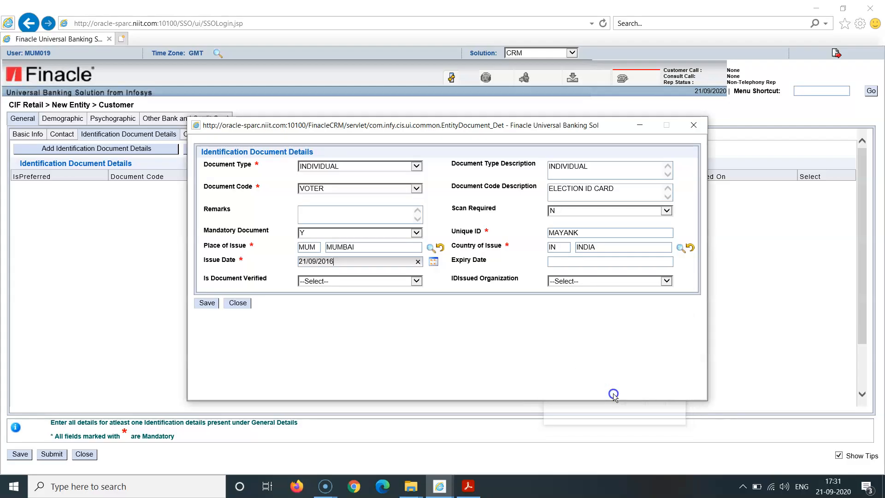
{"action": "left_click", "coordinate": [556, 358]}
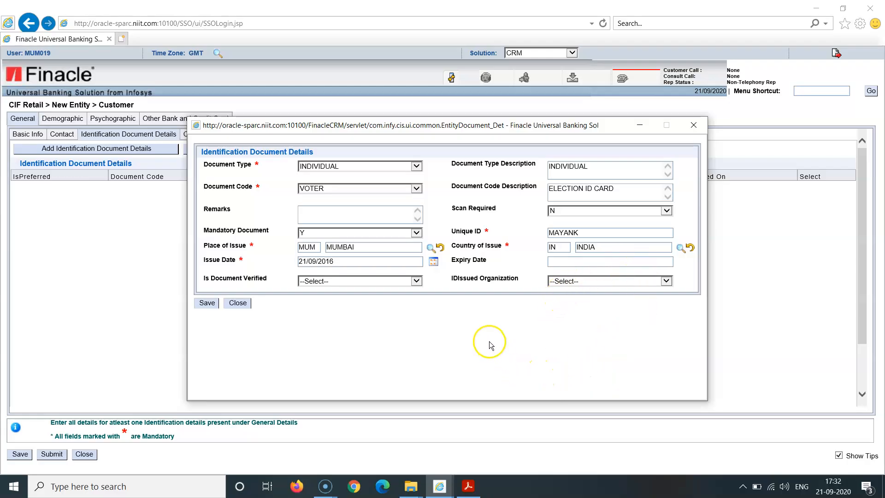
- Save the identification document with Is Document Verified set to Y and ELECTION COMM - VOTER ID as the issuing organization
{"action": "left_click", "coordinate": [417, 283]}
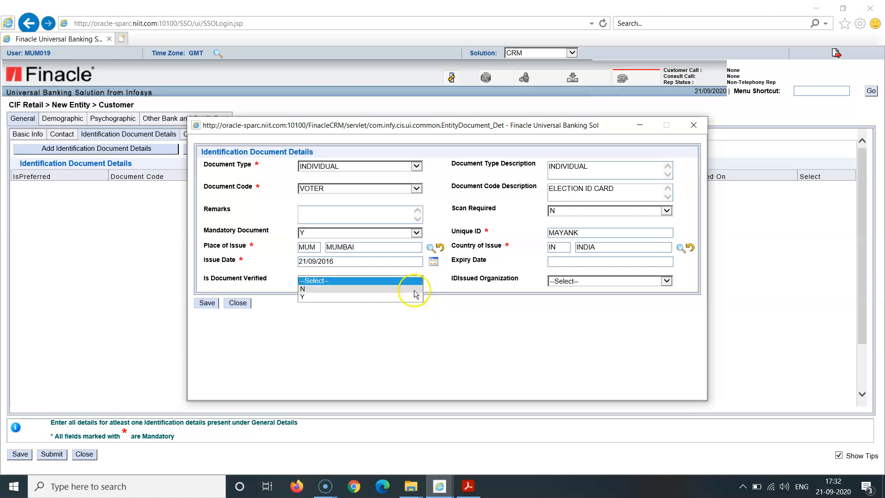
{"action": "left_click", "coordinate": [415, 298]}
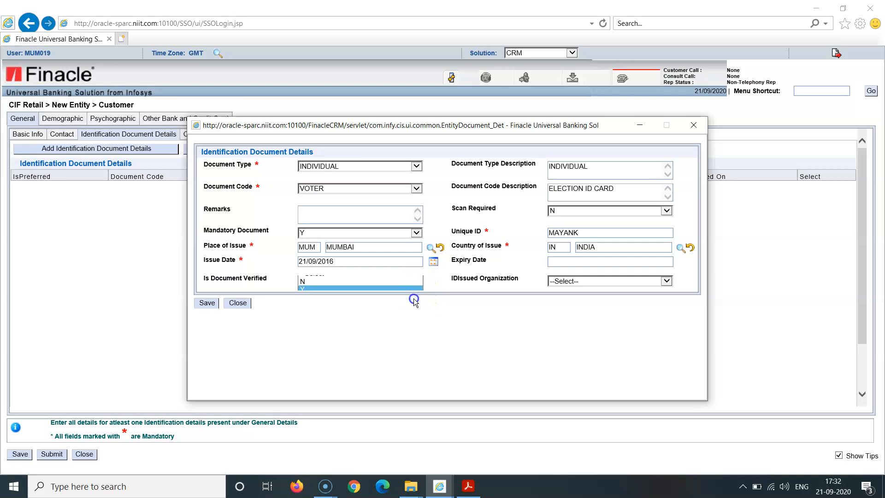
{"action": "left_click", "coordinate": [419, 322]}
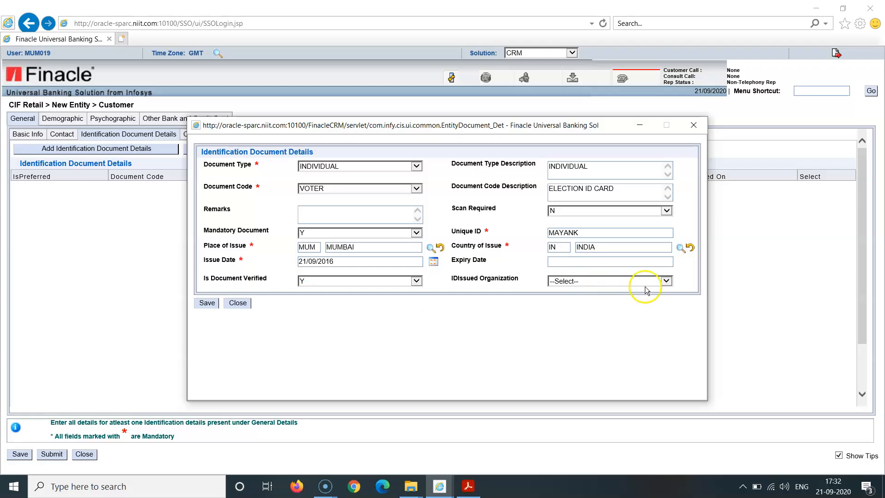
{"action": "left_click", "coordinate": [667, 283]}
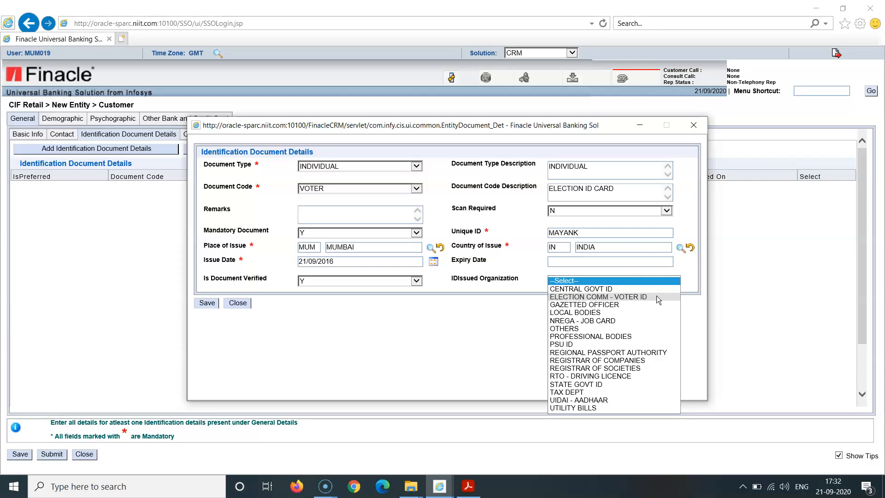
{"action": "left_click", "coordinate": [657, 295]}
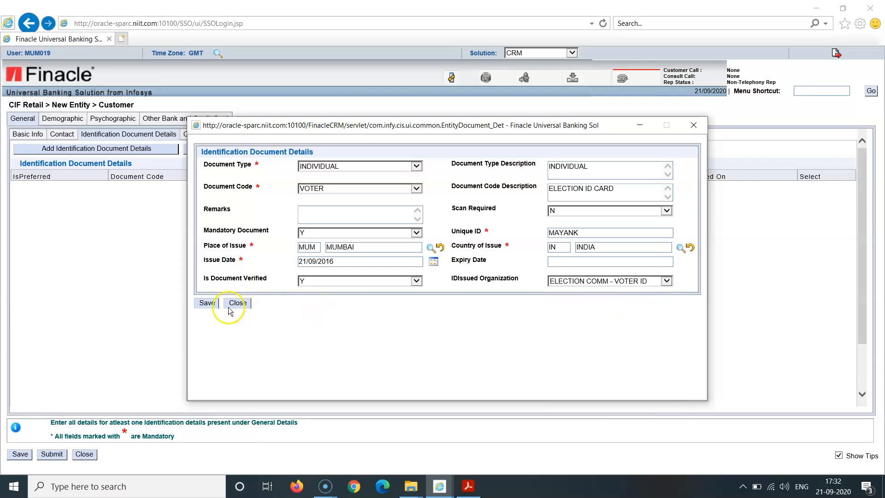
{"action": "left_click", "coordinate": [209, 304]}
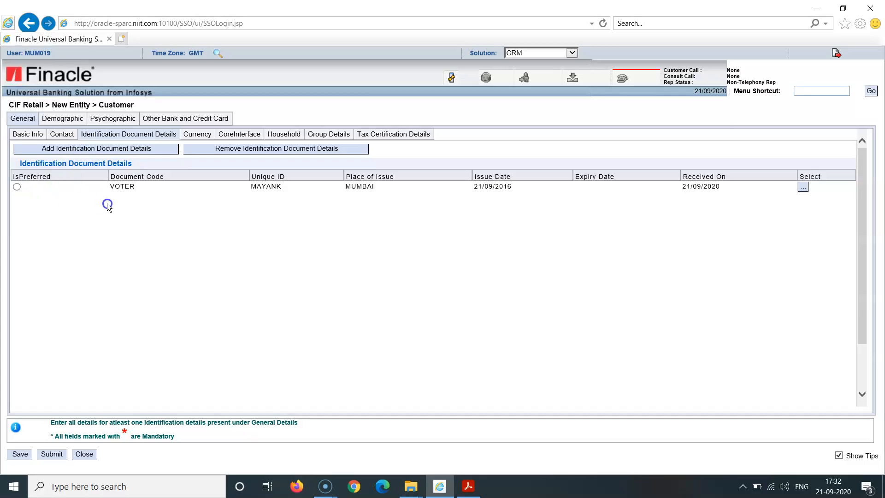
- Mark the VOTER identification document as preferred and add a currency record with CCY INR to the customer
{"action": "left_click", "coordinate": [98, 225]}
{"action": "left_click", "coordinate": [16, 186]}
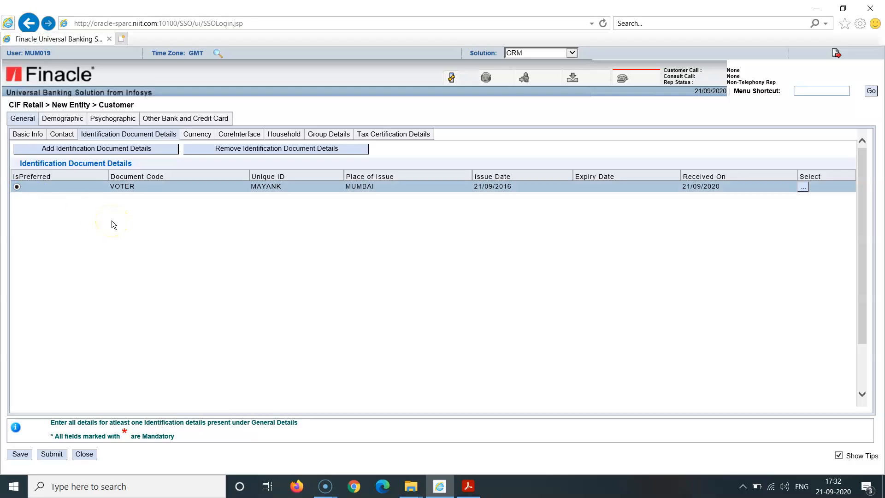
{"action": "left_click", "coordinate": [202, 137]}
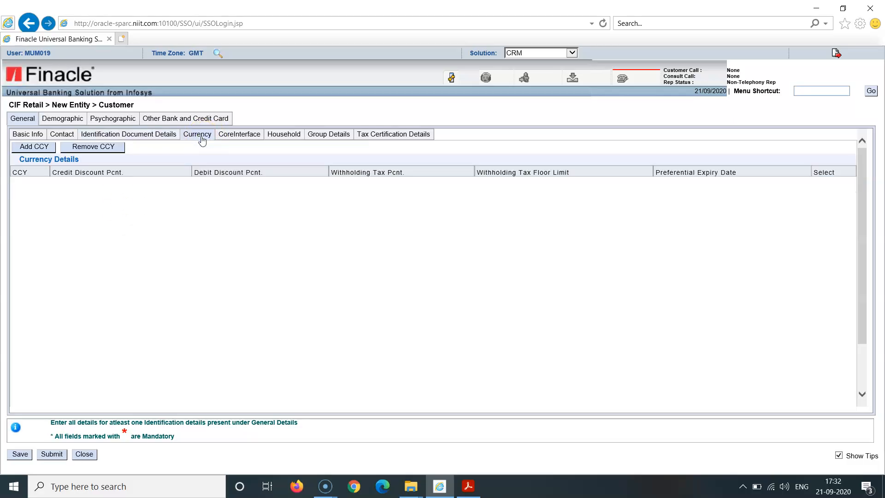
{"action": "left_click", "coordinate": [46, 147]}
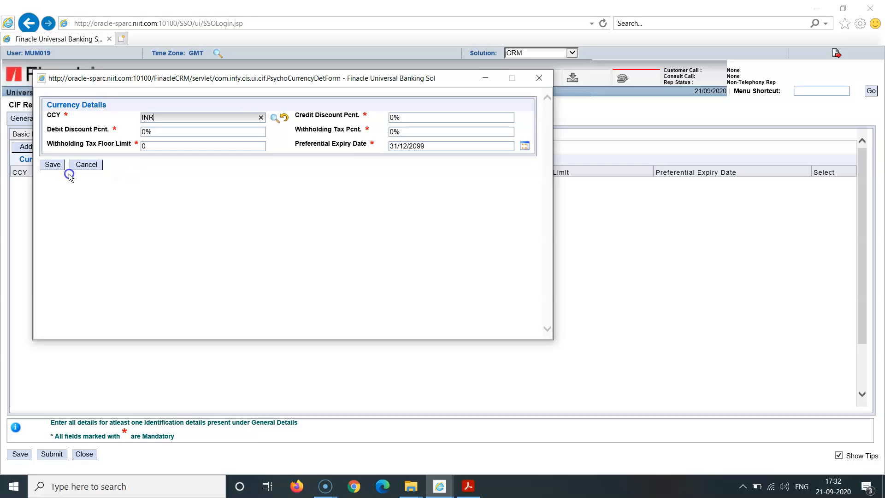
{"action": "left_click", "coordinate": [53, 164]}
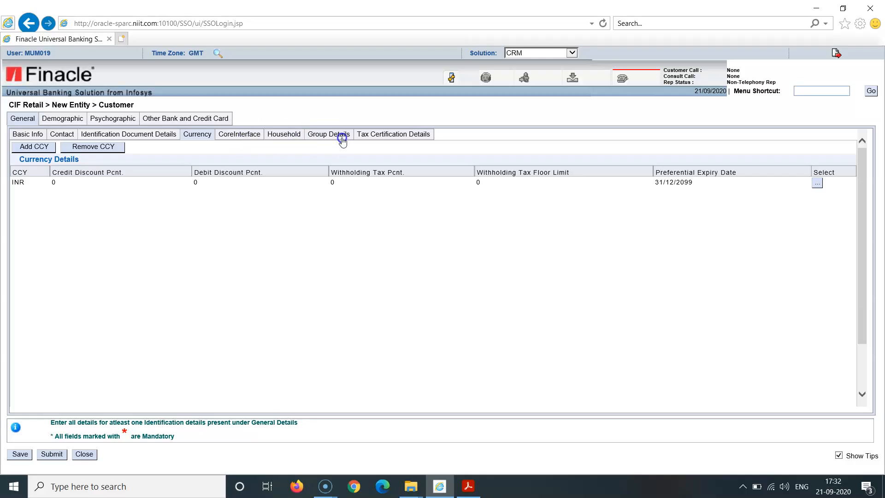
- Set Foreign A/c. Tax Reporting Required to N in the customer's tax certification details
{"action": "left_click", "coordinate": [240, 134]}
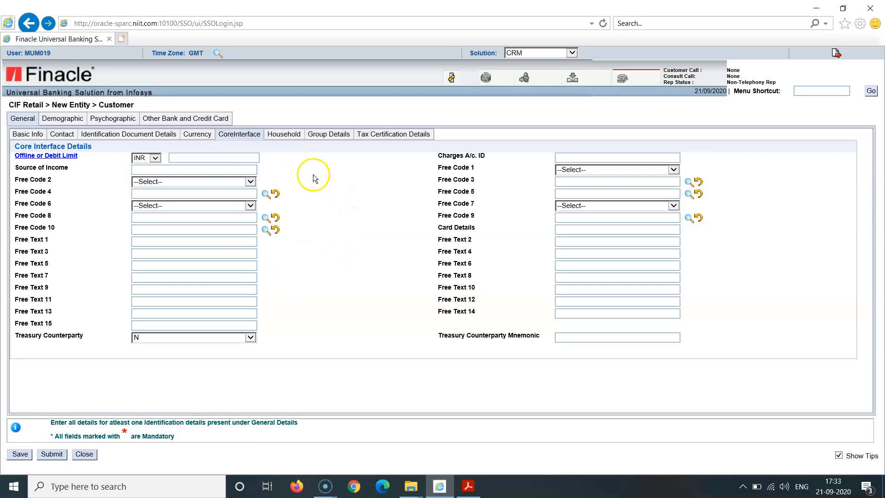
{"action": "left_click", "coordinate": [290, 134]}
{"action": "left_click", "coordinate": [325, 135]}
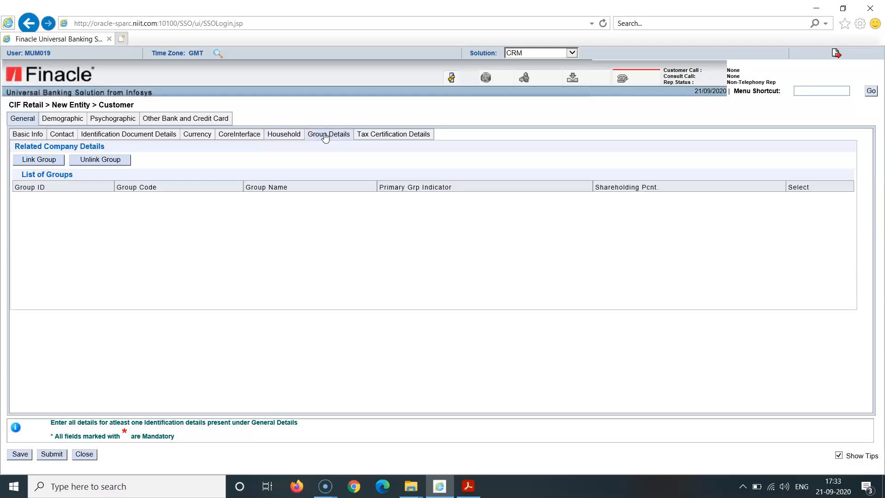
{"action": "left_click", "coordinate": [375, 138]}
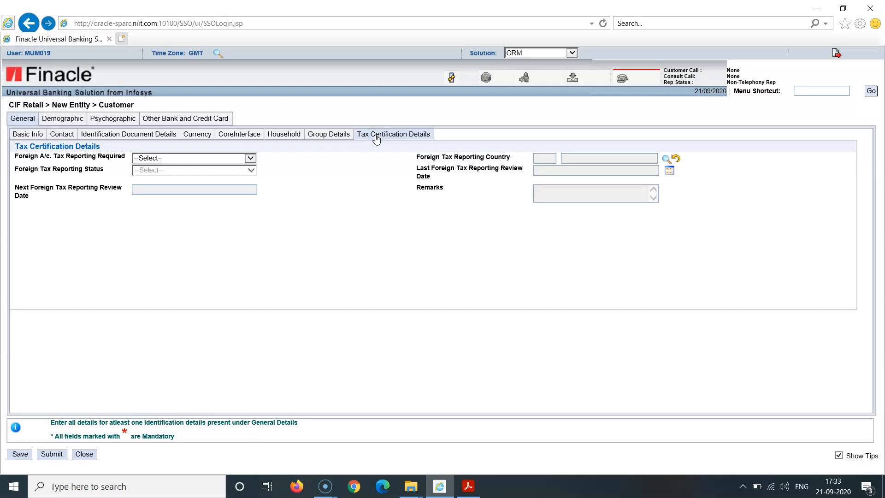
{"action": "left_click", "coordinate": [250, 159]}
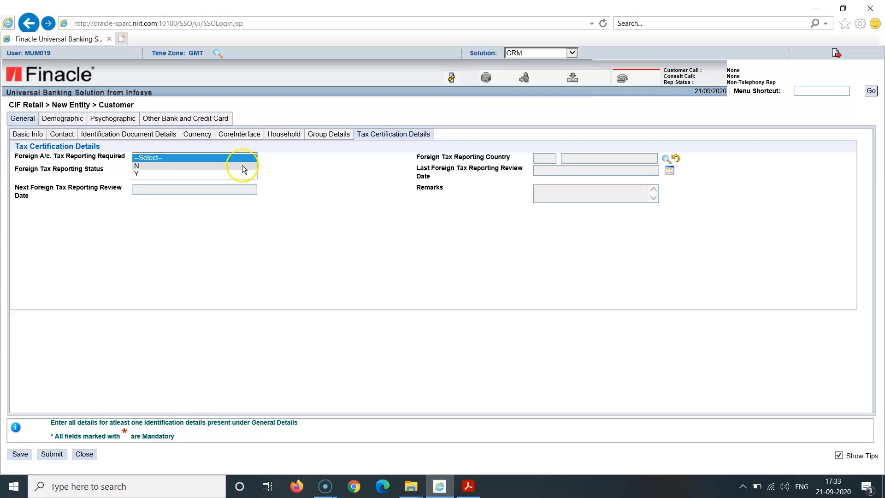
{"action": "left_click", "coordinate": [243, 166]}
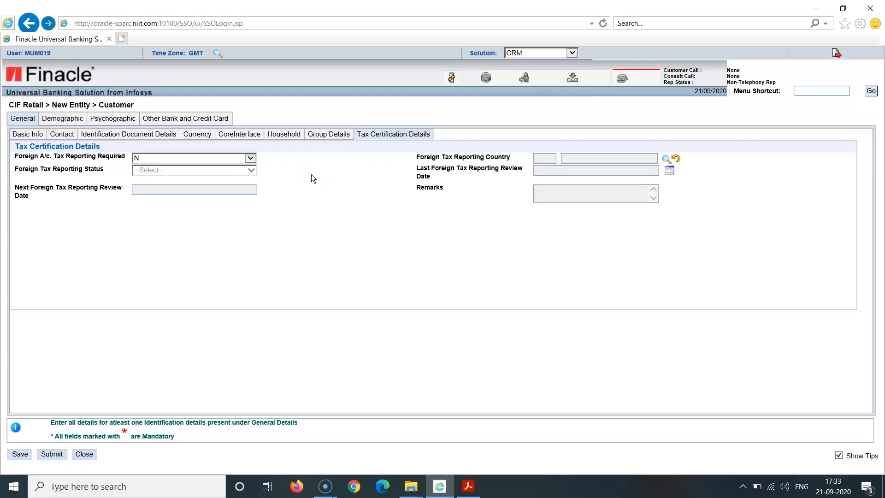
- Set the customer's demographic Nationality to India using code IN and the Marital Status to MARRIED
{"action": "left_click", "coordinate": [56, 121]}
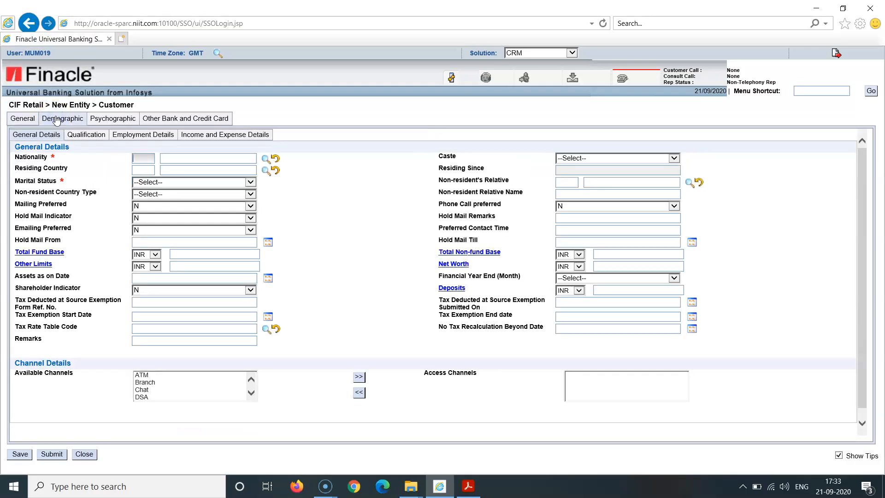
{"action": "left_click", "coordinate": [142, 158]}
{"action": "left_click", "coordinate": [320, 245]}
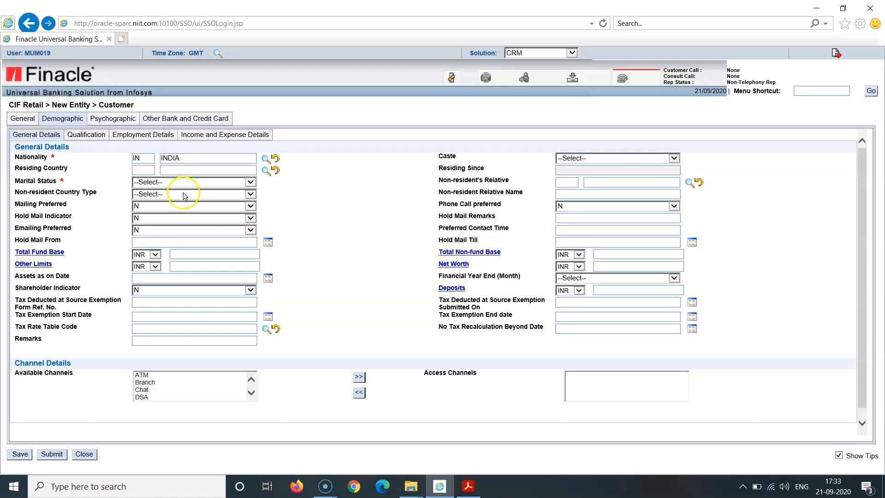
{"action": "left_click", "coordinate": [251, 183]}
{"action": "left_click", "coordinate": [243, 197]}
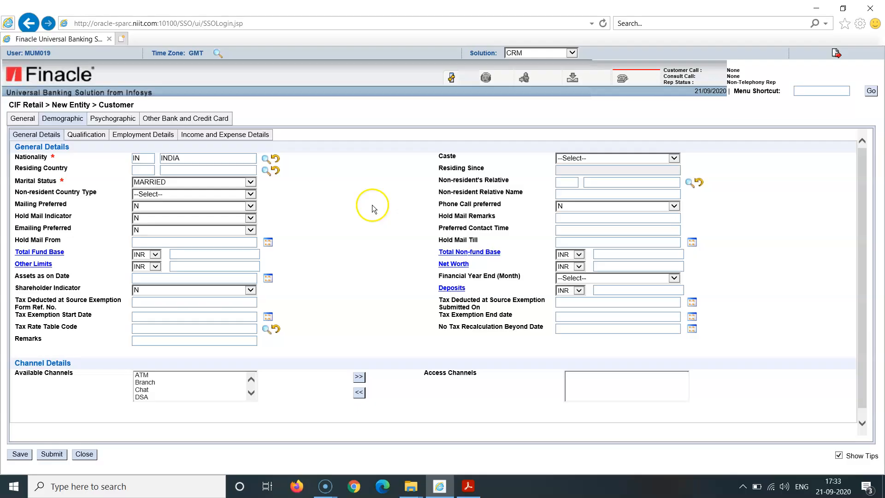
- Look over the psychographic details, return to the customer's basic information and submit the record
{"action": "left_click", "coordinate": [126, 123]}
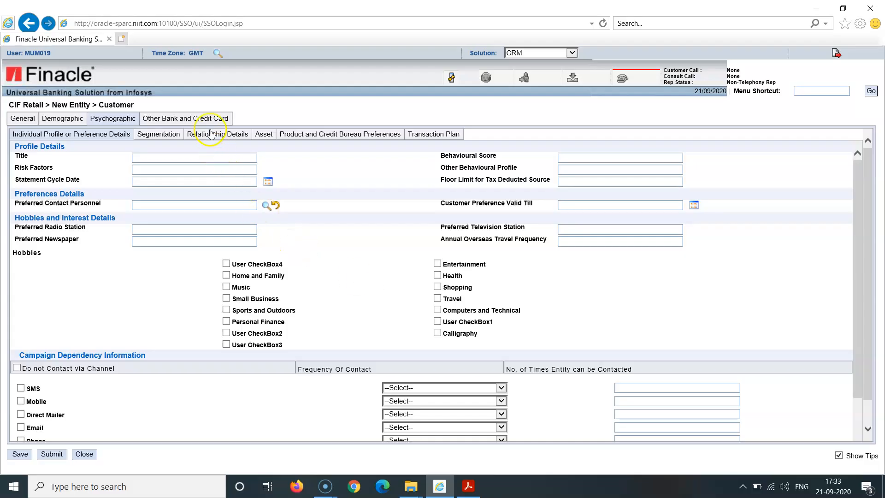
{"action": "left_click", "coordinate": [22, 120]}
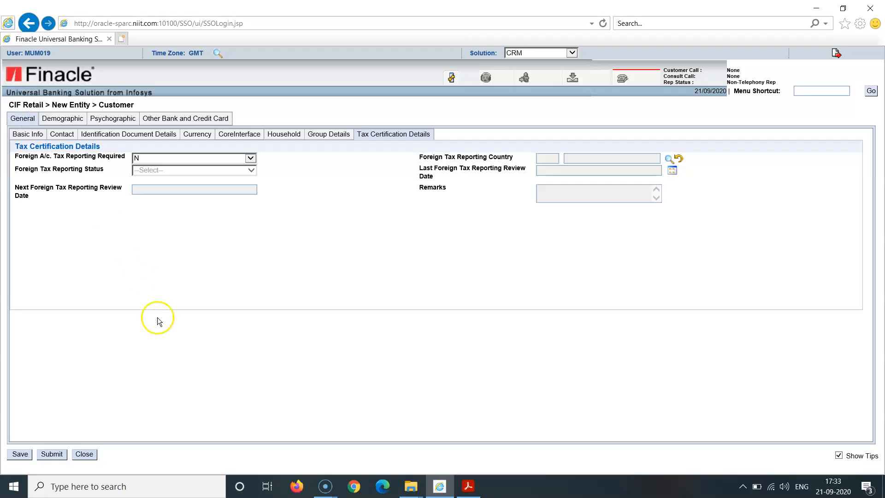
{"action": "left_click", "coordinate": [30, 134]}
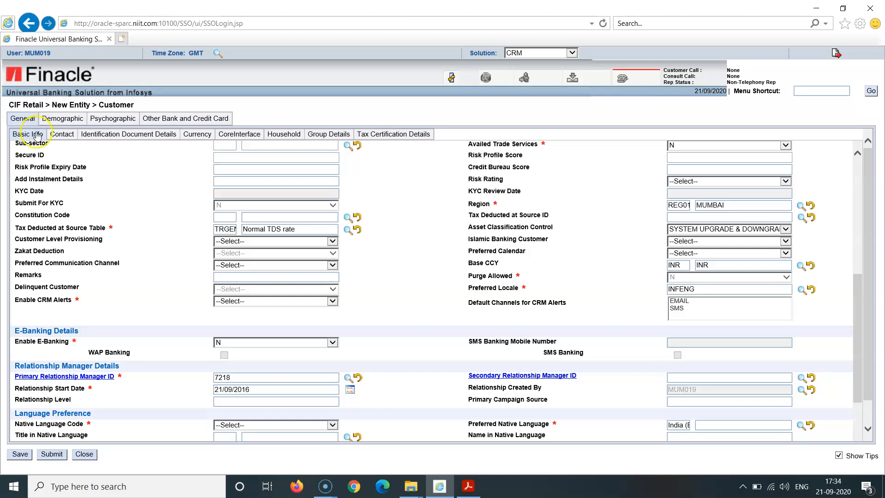
{"action": "left_click", "coordinate": [54, 458]}
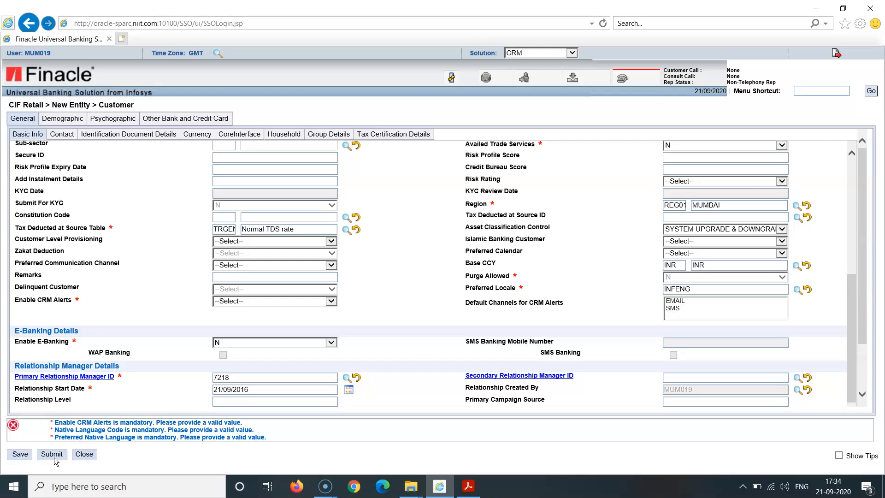
- Set Enable CRM Alerts to N and the Native Language Code to INFENG in the basic information
{"action": "left_click", "coordinate": [109, 423]}
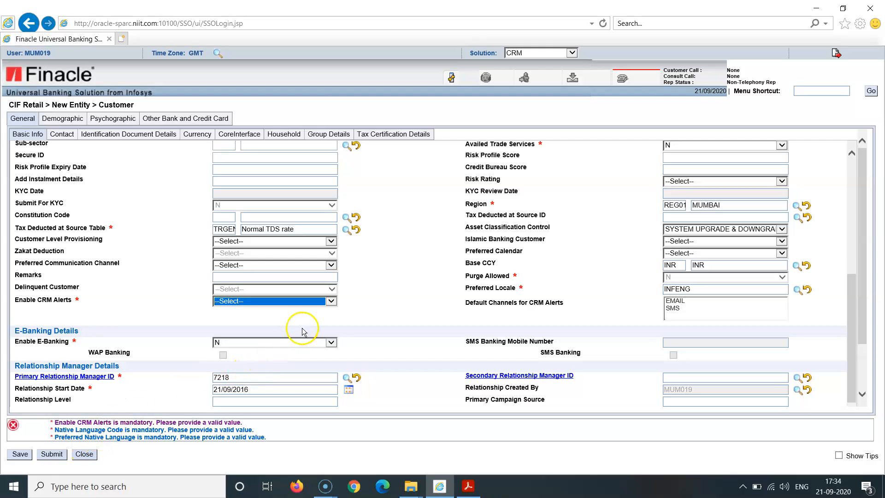
{"action": "left_click", "coordinate": [331, 302]}
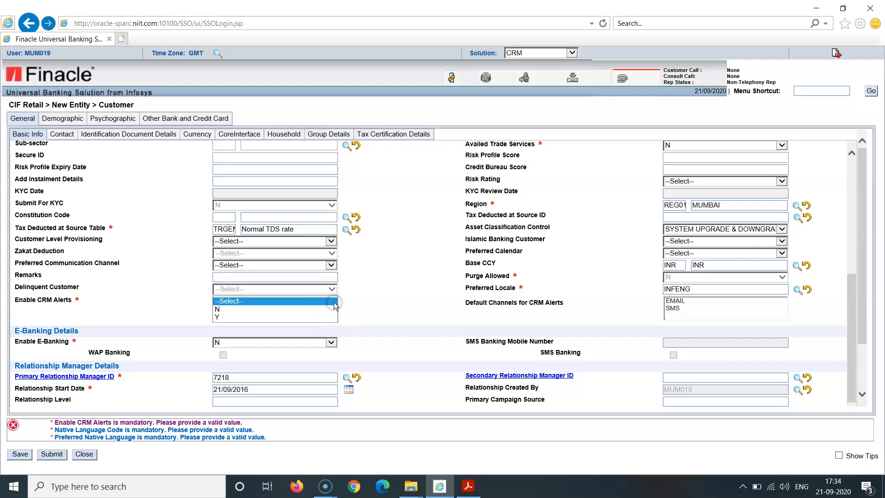
{"action": "left_click", "coordinate": [334, 310]}
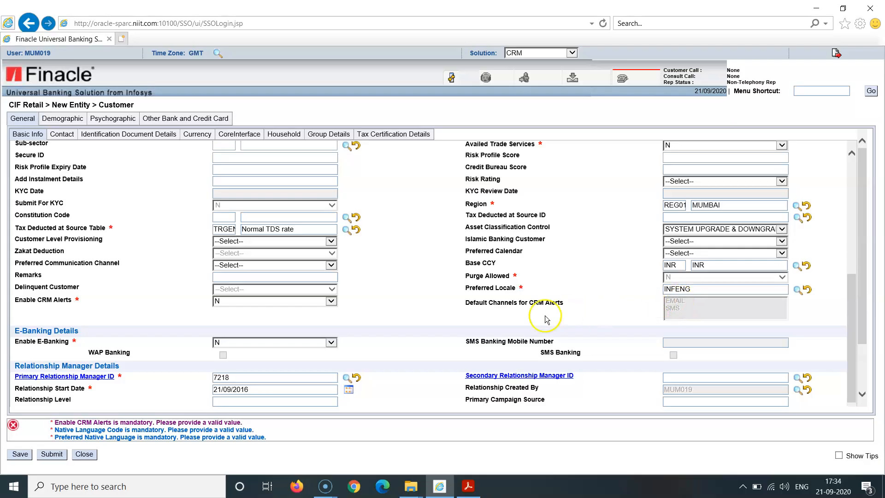
{"action": "left_click", "coordinate": [158, 433]}
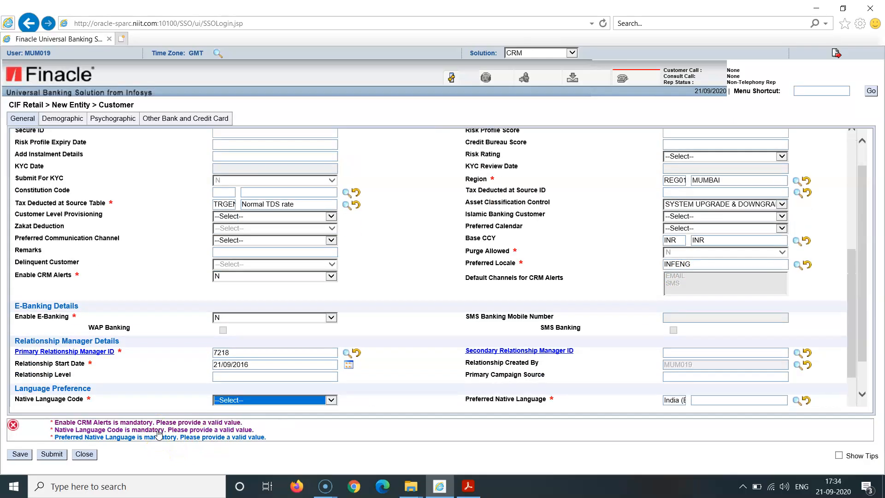
{"action": "left_click", "coordinate": [332, 400]}
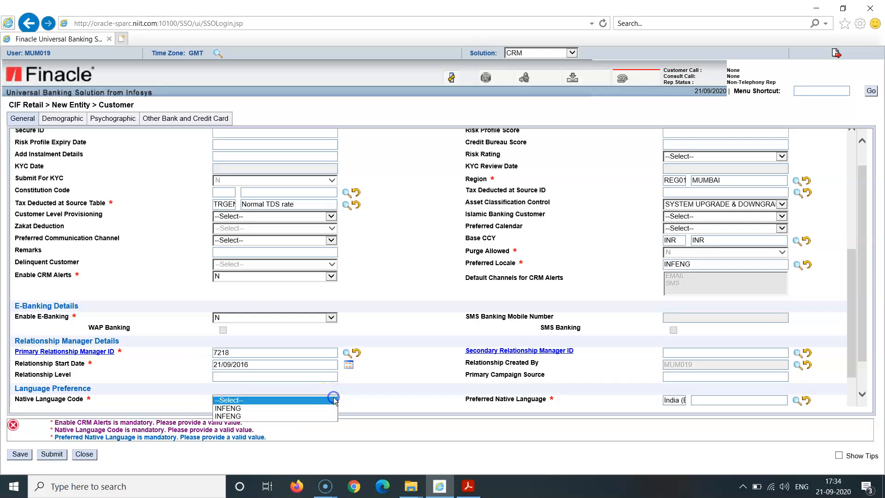
{"action": "left_click", "coordinate": [327, 409]}
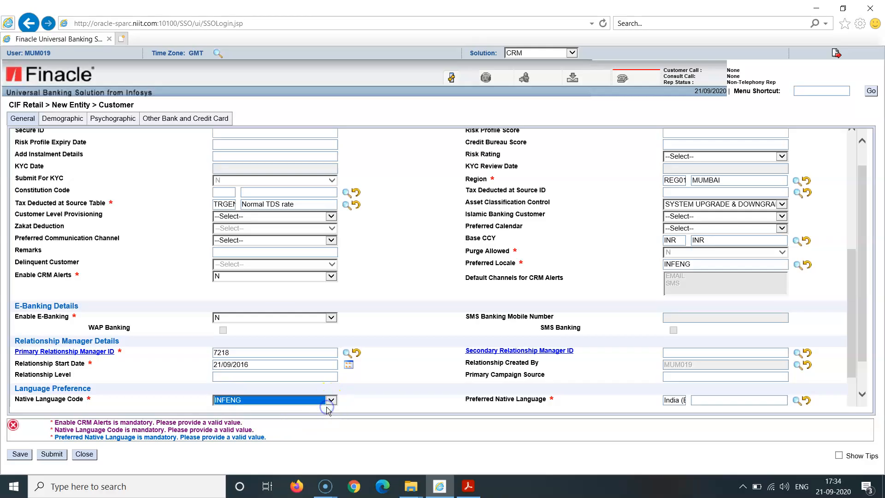
{"action": "left_click", "coordinate": [371, 413]}
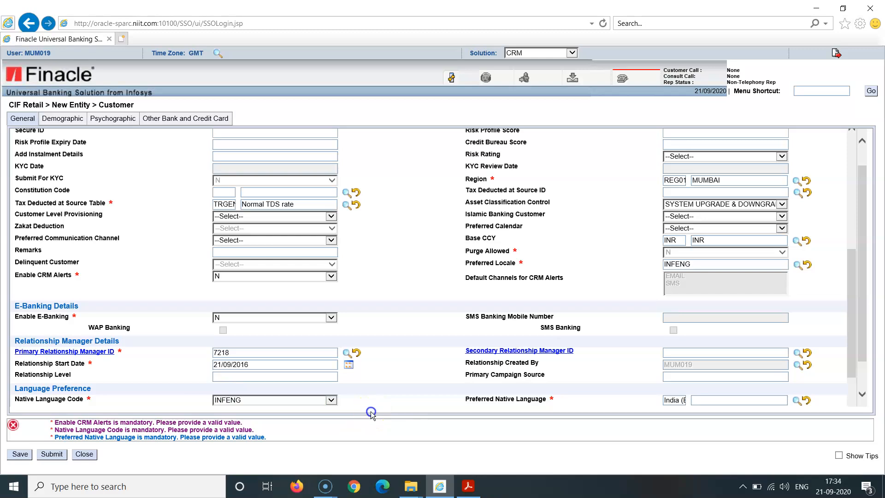
- Replace the Preferred Native Language with INFENG from the category value lookup and submit the record again
{"action": "left_click", "coordinate": [213, 438]}
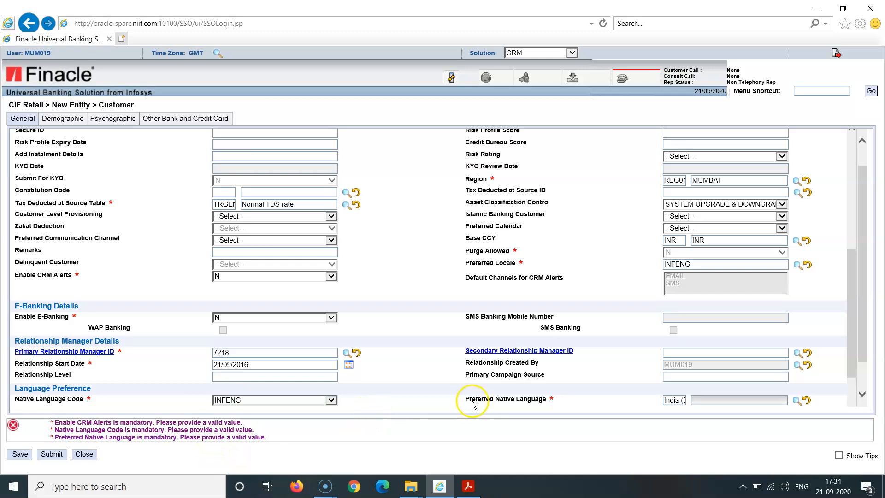
{"action": "left_click", "coordinate": [683, 401]}
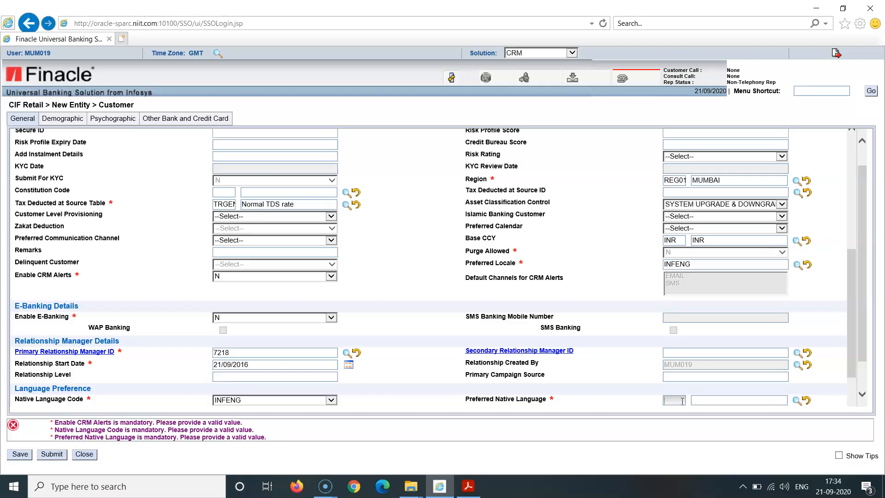
{"action": "left_click", "coordinate": [743, 400]}
{"action": "left_click", "coordinate": [798, 401]}
{"action": "left_click", "coordinate": [798, 401]}
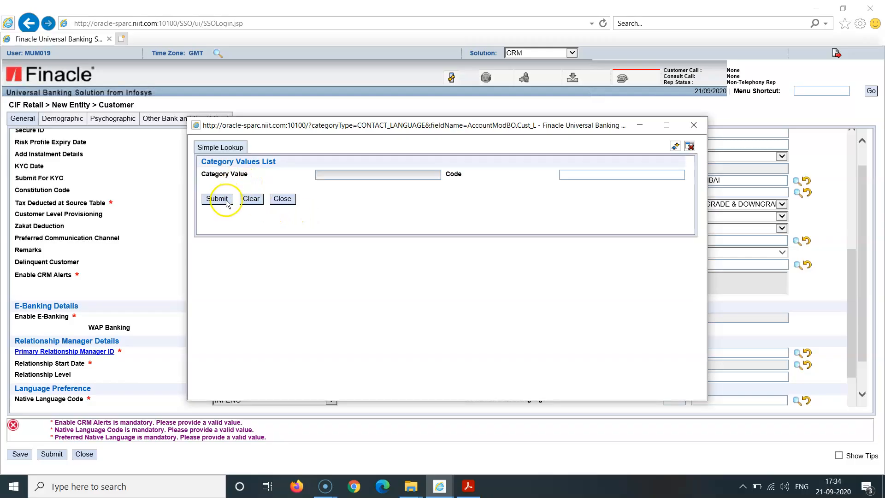
{"action": "left_click", "coordinate": [222, 201]}
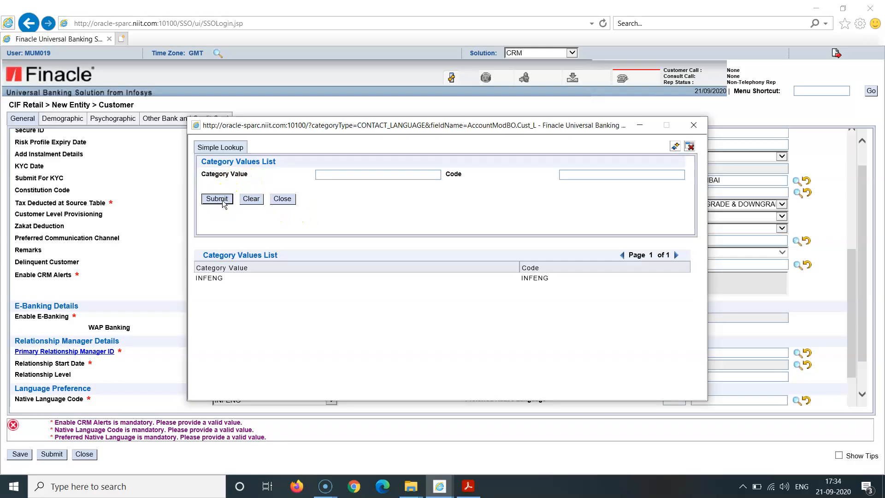
{"action": "left_click", "coordinate": [227, 280]}
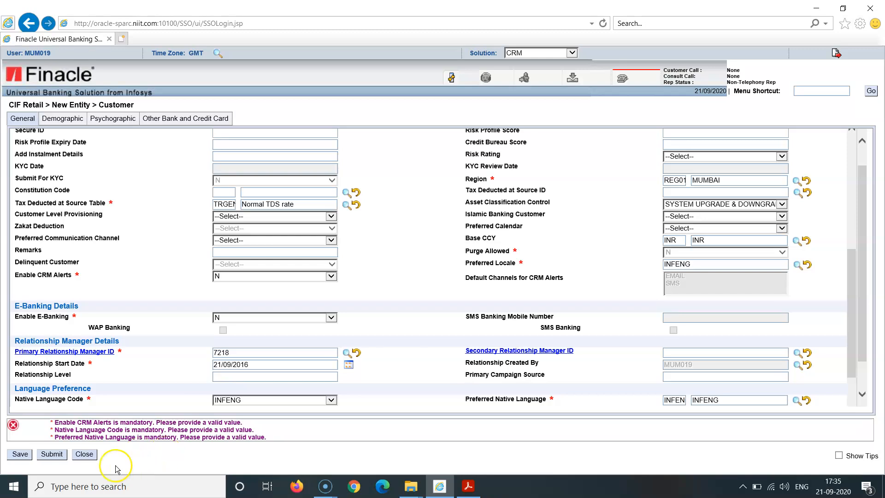
{"action": "left_click", "coordinate": [52, 455]}
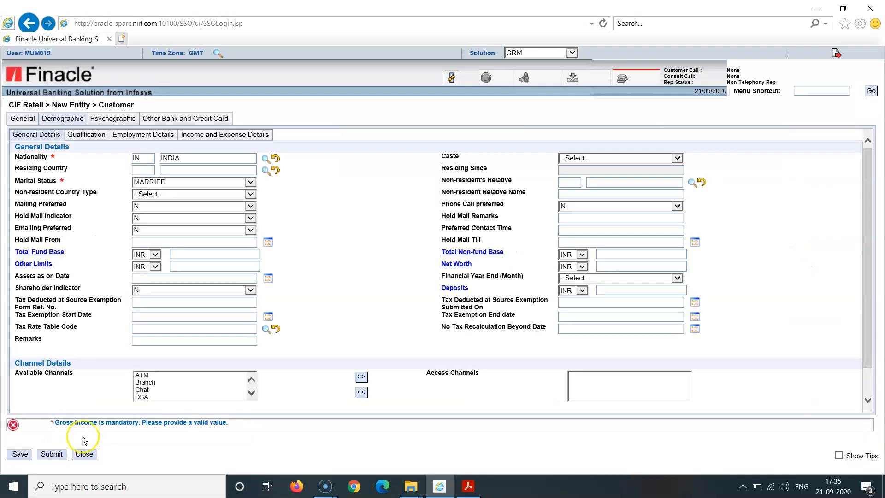
- Set the Employment Type to Salaried and the Gross Income to INR 12,00,000 in the income details
{"action": "left_click", "coordinate": [106, 427]}
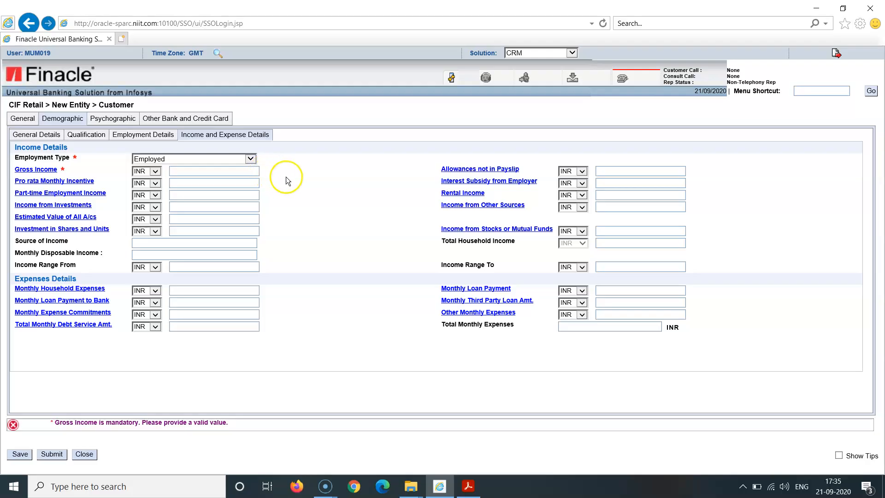
{"action": "left_click", "coordinate": [251, 159]}
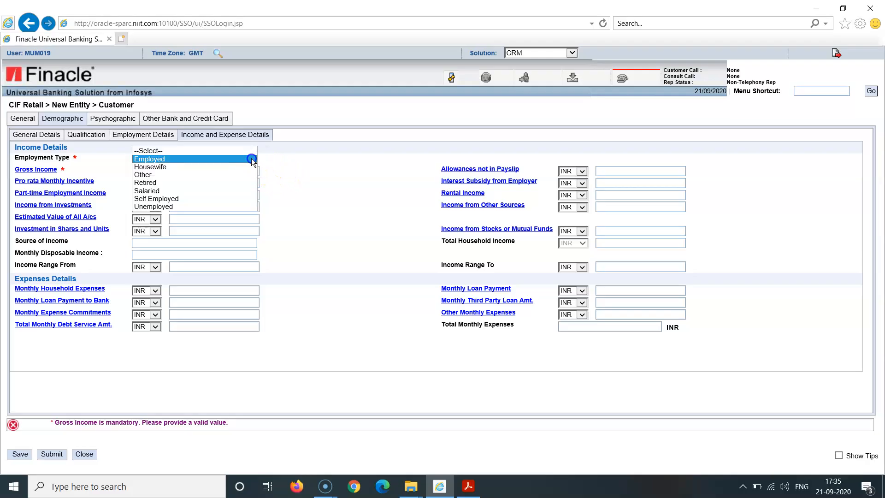
{"action": "left_click", "coordinate": [235, 190]}
{"action": "left_click", "coordinate": [286, 189]}
{"action": "left_click", "coordinate": [228, 170]}
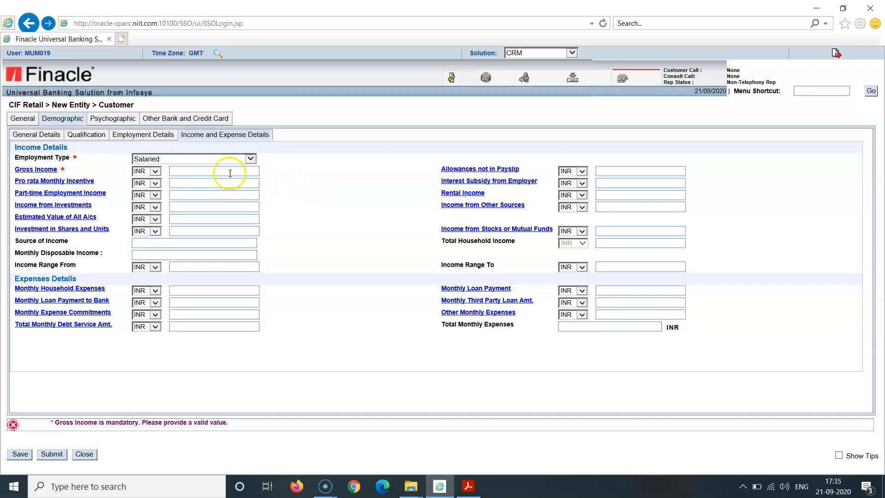
{"action": "type", "text": "1"}
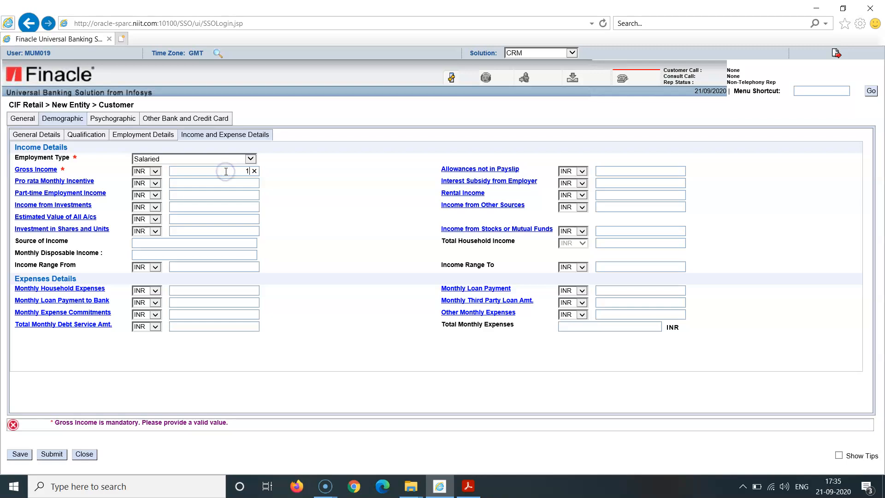
{"action": "type", "text": "200000"}
{"action": "left_click", "coordinate": [288, 190]}
- Submit the customer record, accepting the relationship manager segment message, and save the suggested CIF Creation Retail process
{"action": "left_click", "coordinate": [55, 454]}
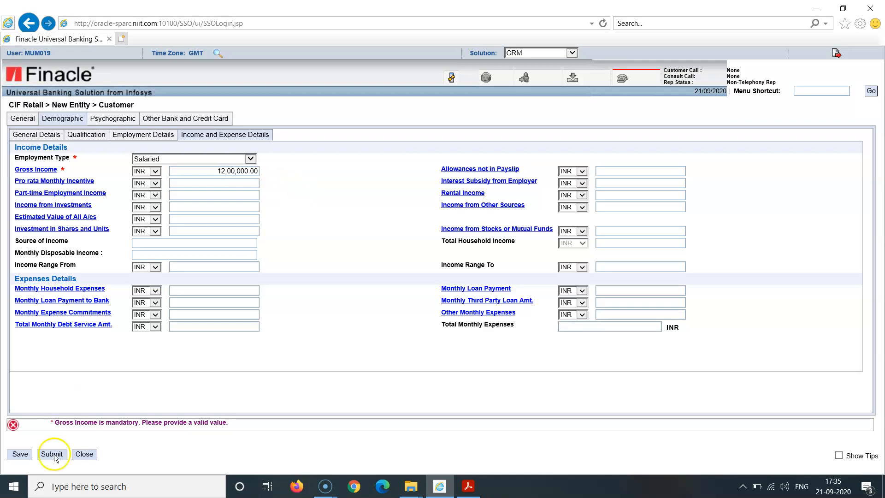
{"action": "left_click", "coordinate": [53, 456]}
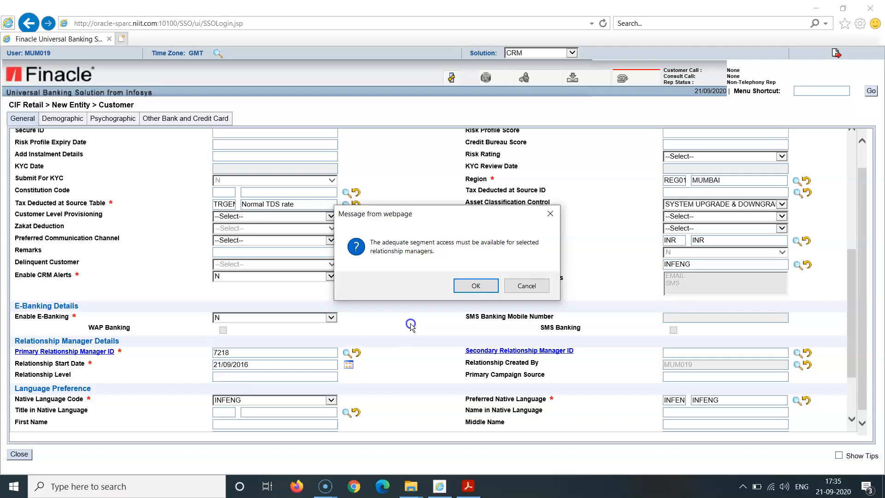
{"action": "left_click", "coordinate": [475, 286]}
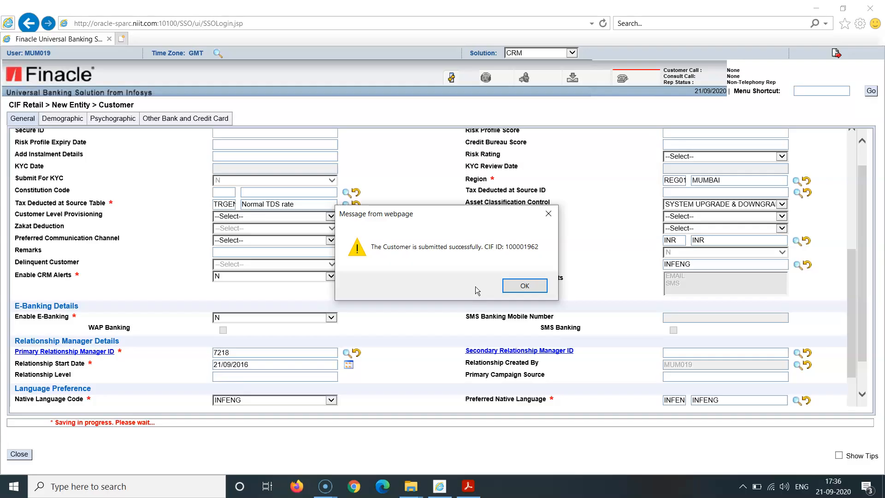
{"action": "left_click", "coordinate": [517, 287]}
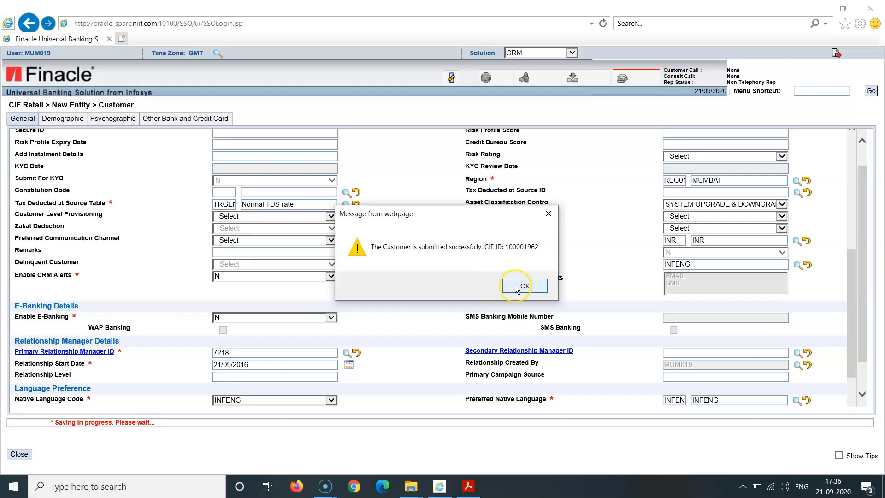
{"action": "left_click", "coordinate": [517, 286]}
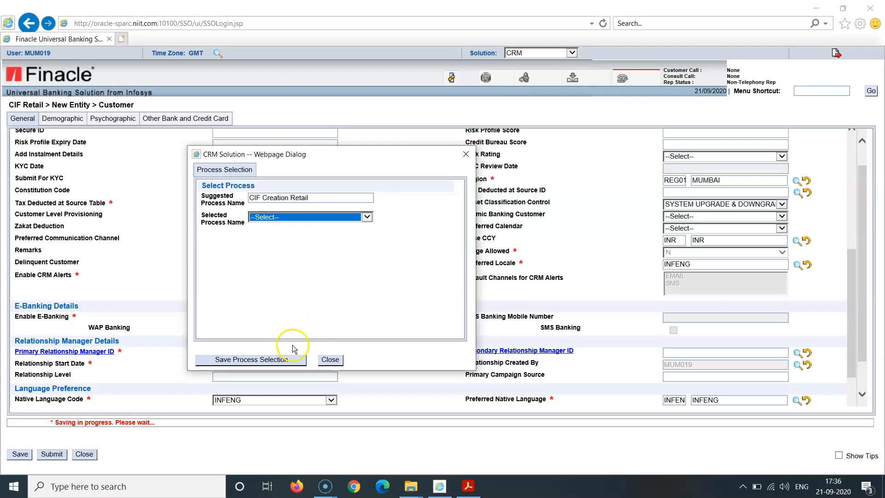
{"action": "left_click", "coordinate": [276, 360]}
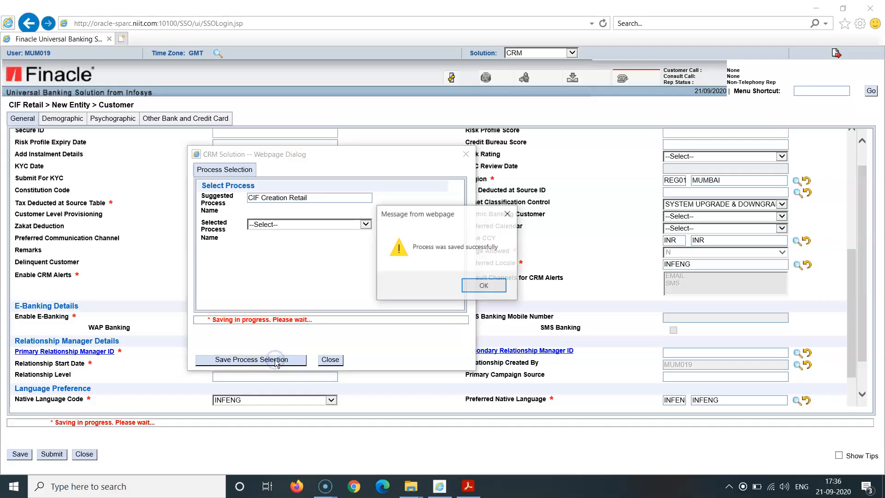
{"action": "left_click", "coordinate": [495, 286]}
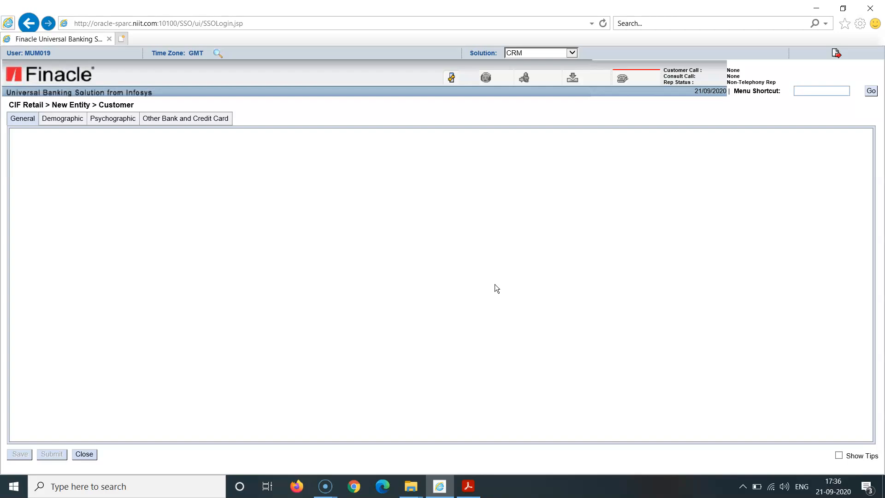